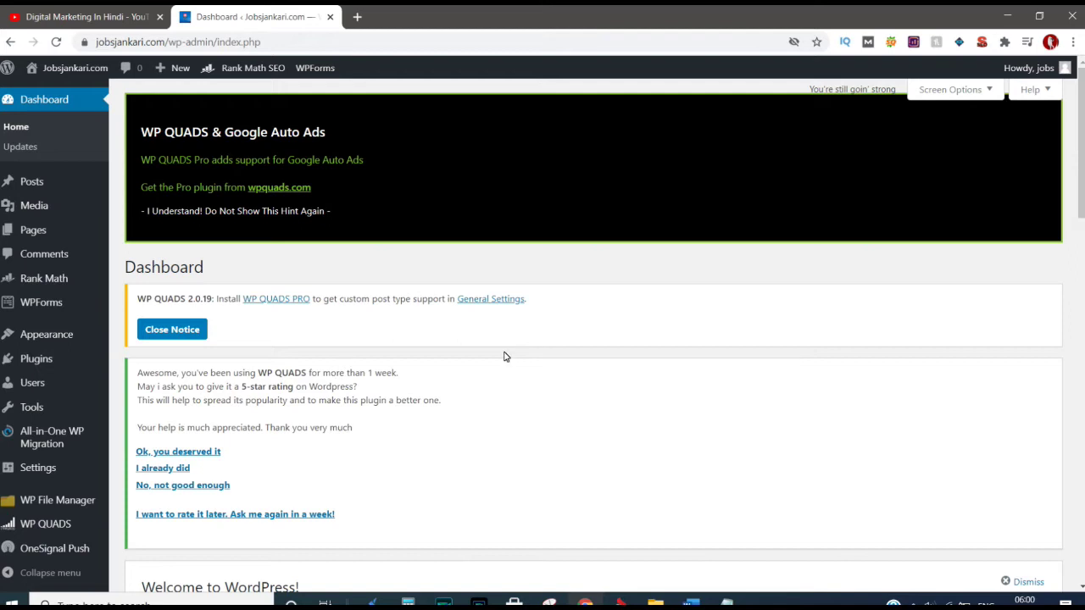
scroll(476, 369, down, 3)
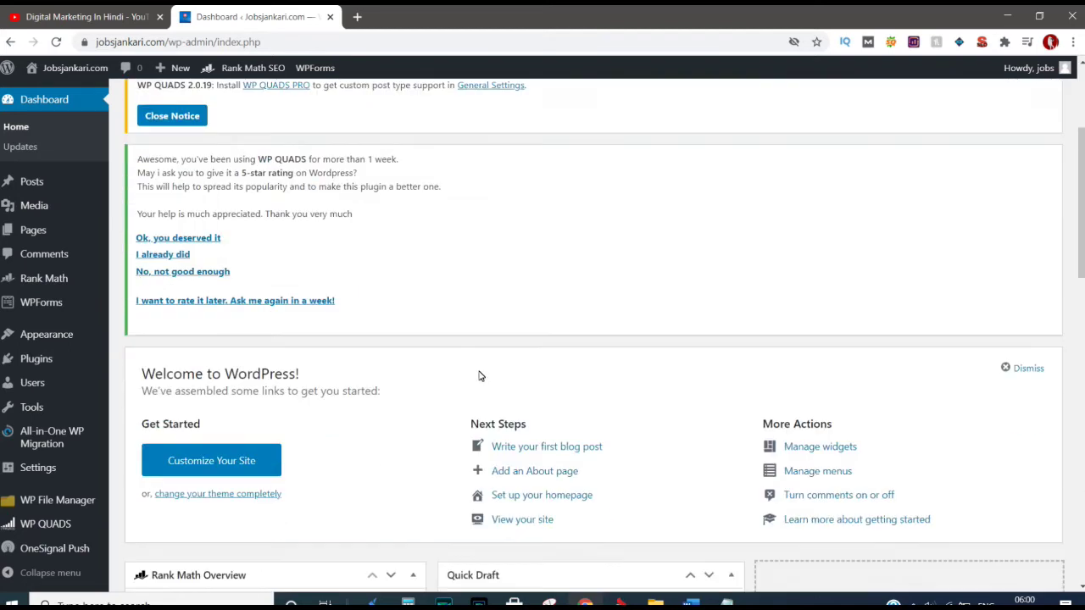
scroll(477, 373, up, 3)
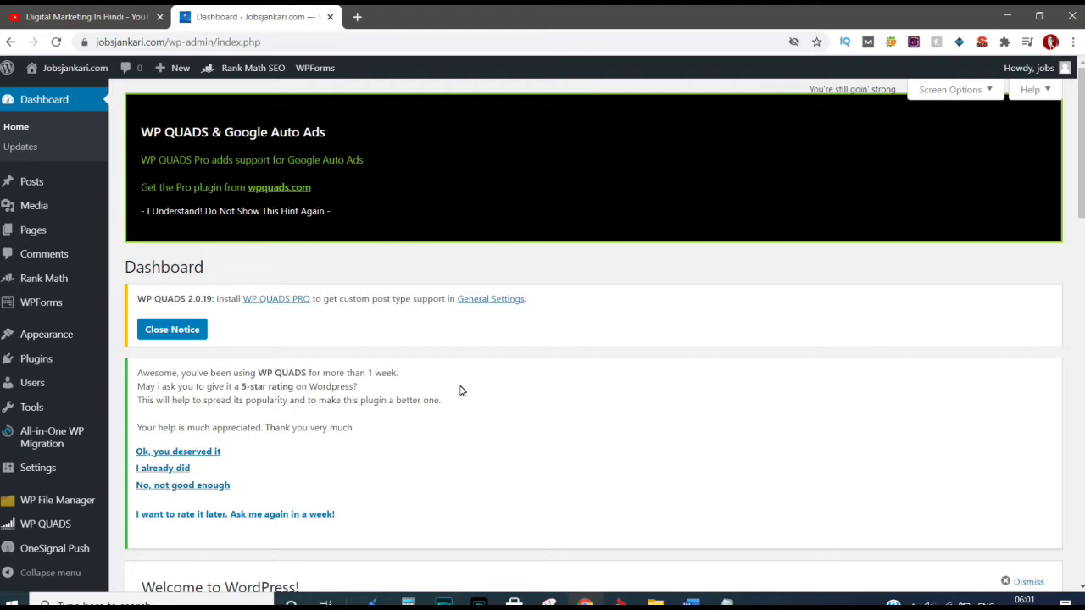
scroll(487, 385, down, 3)
scroll(495, 388, up, 2)
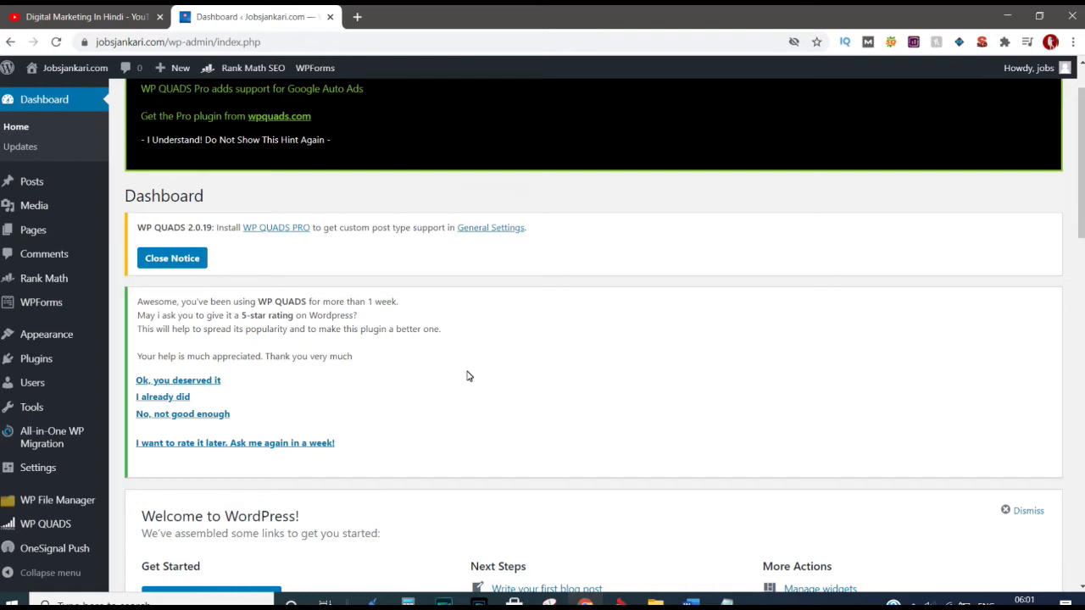
click(55, 12)
scroll(318, 271, up, 1)
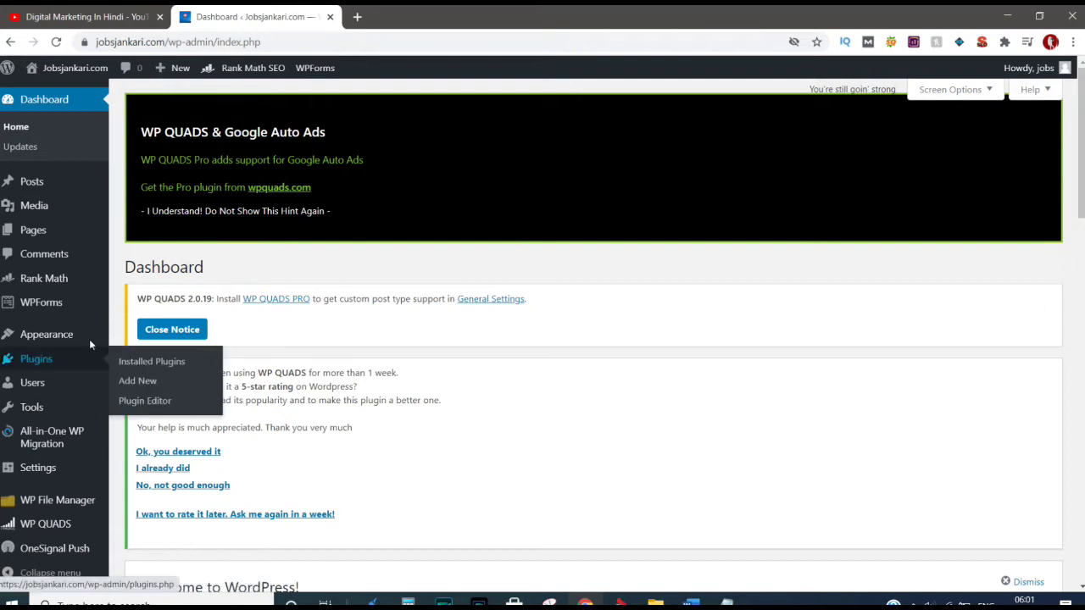
- Open the installed plugins list and go to the All-in-One WP Migration entry
mouse_move(98, 342)
scroll(88, 336, down, 3)
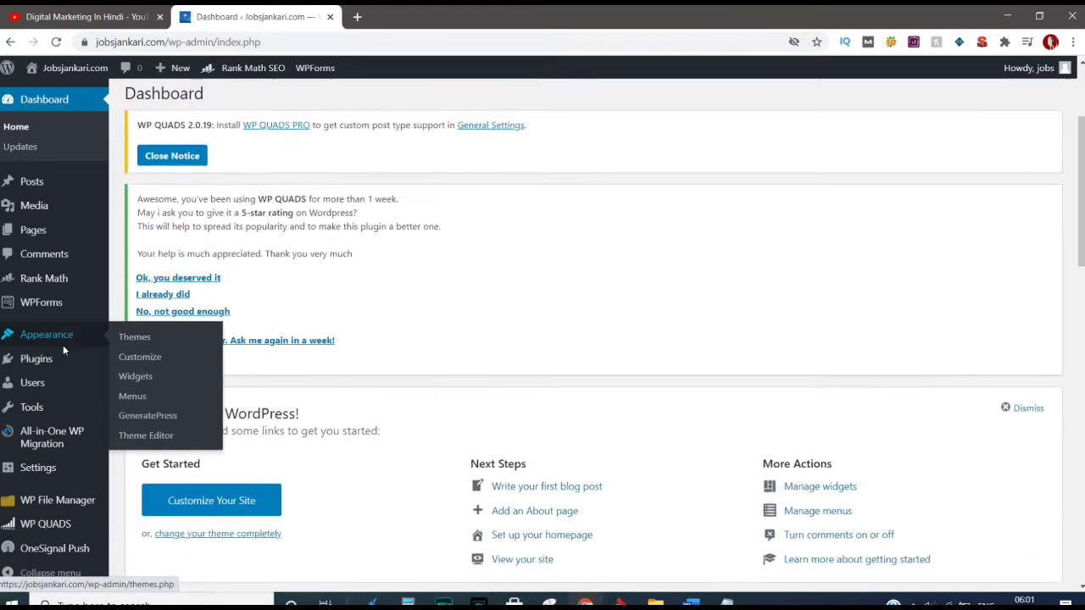
mouse_move(49, 354)
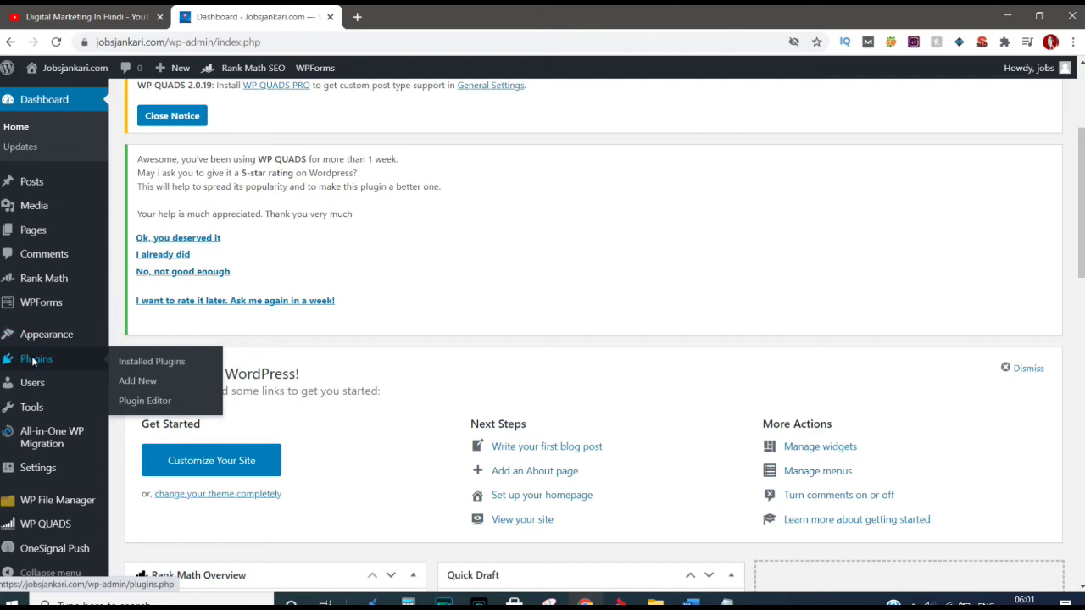
click(320, 313)
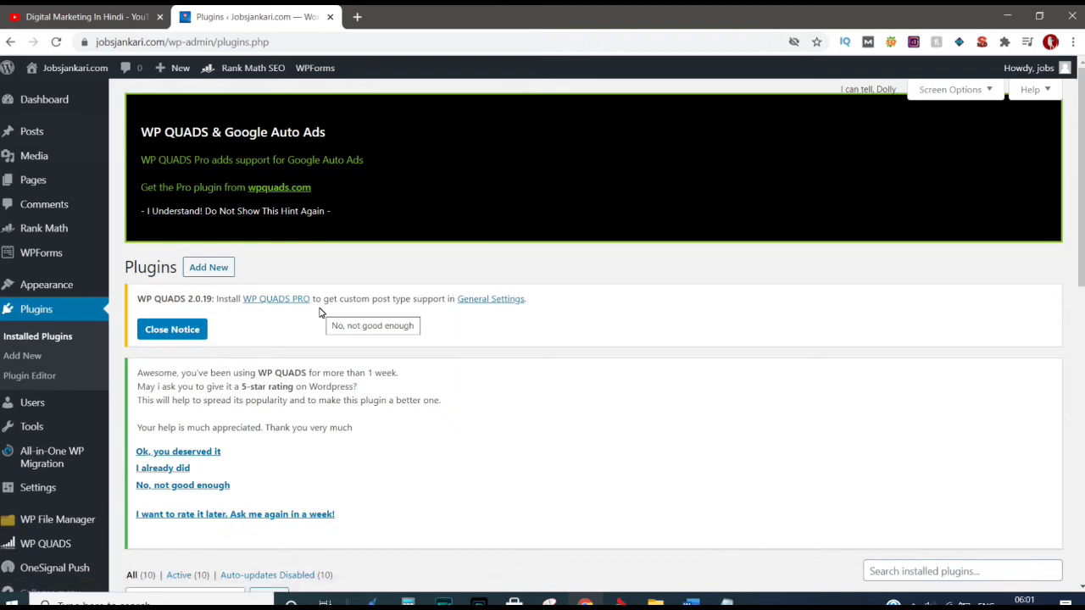
scroll(285, 390, down, 3)
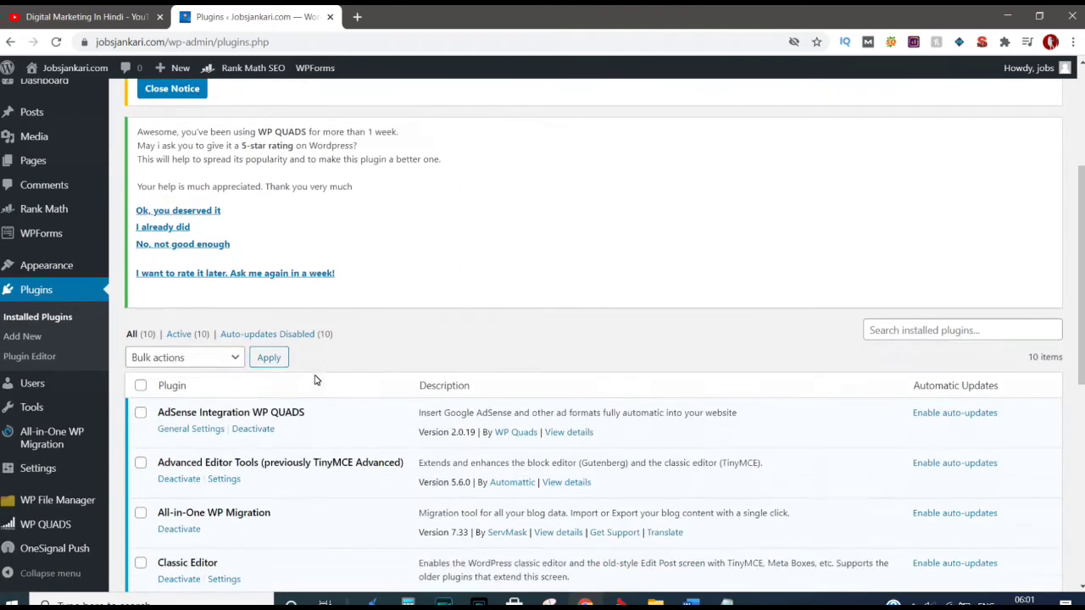
scroll(314, 380, down, 2)
scroll(314, 380, down, 2)
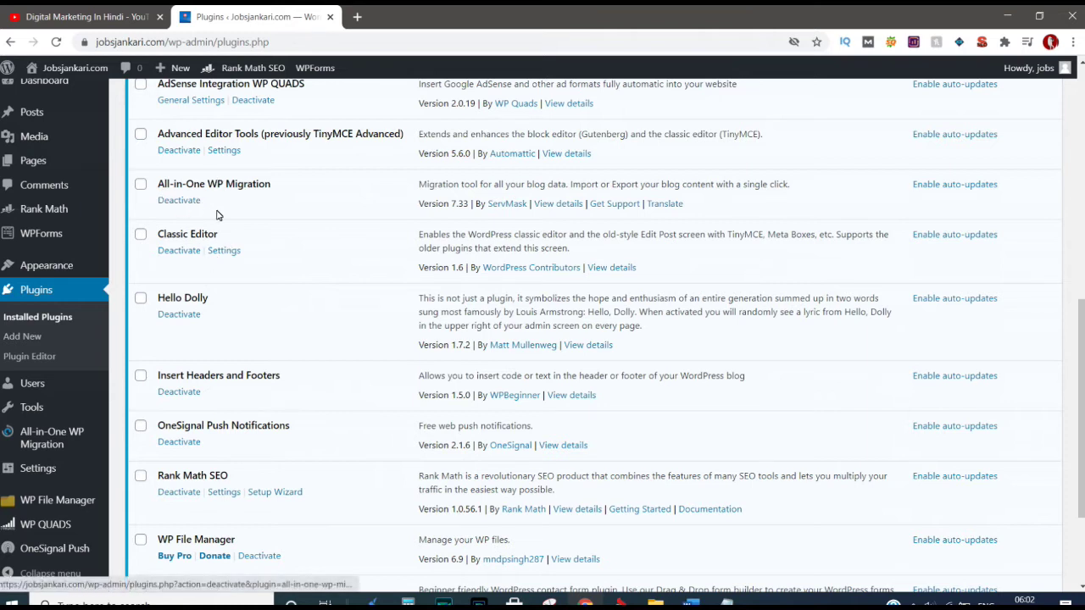
- Copy the plugin name All-in-One WP Migration from its entry in the installed plugins list
drag(158, 183, 293, 177)
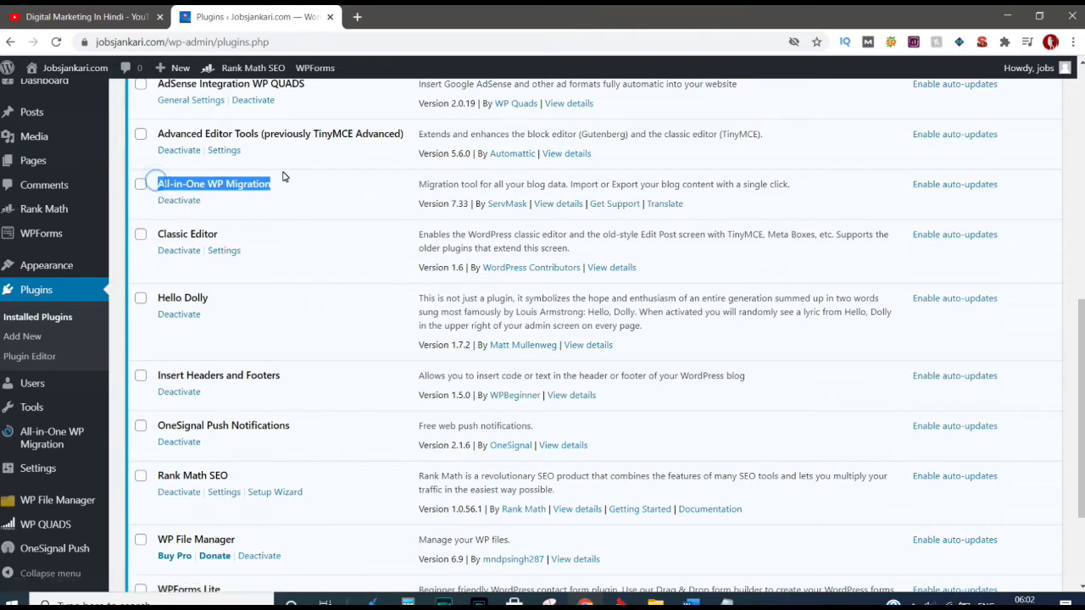
right_click(253, 184)
click(278, 188)
- Open the page for adding new plugins to the site
scroll(332, 187, up, 10)
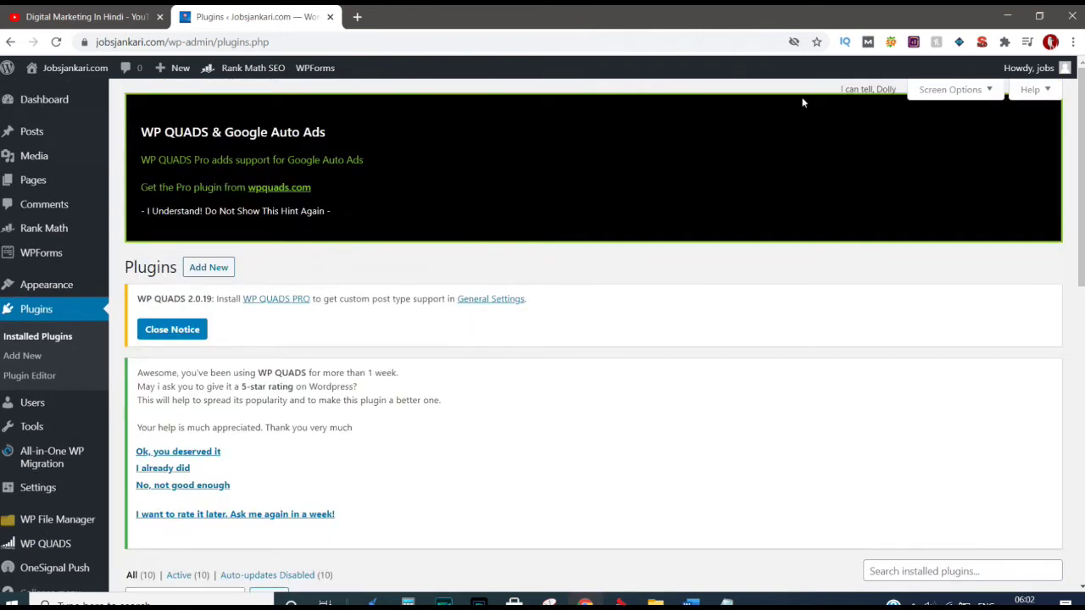
scroll(258, 314, down, 3)
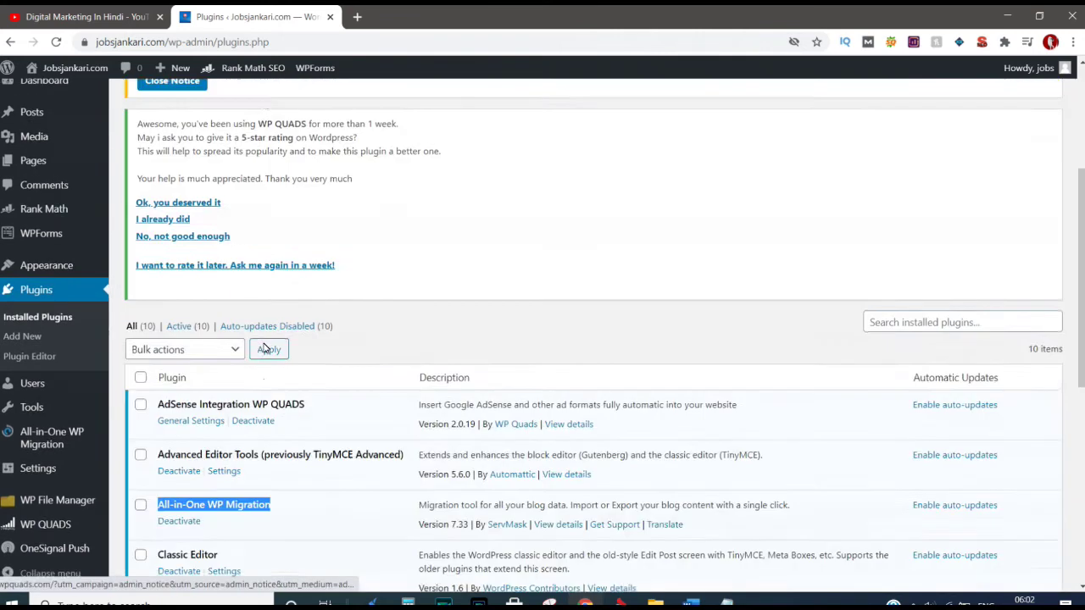
scroll(264, 346, down, 3)
scroll(266, 347, up, 6)
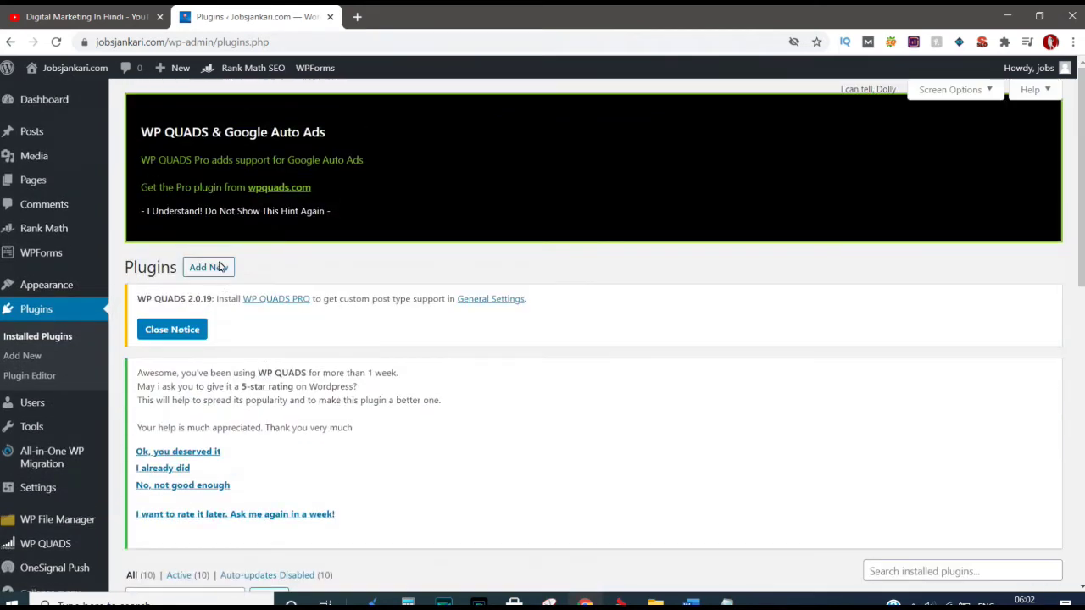
click(214, 268)
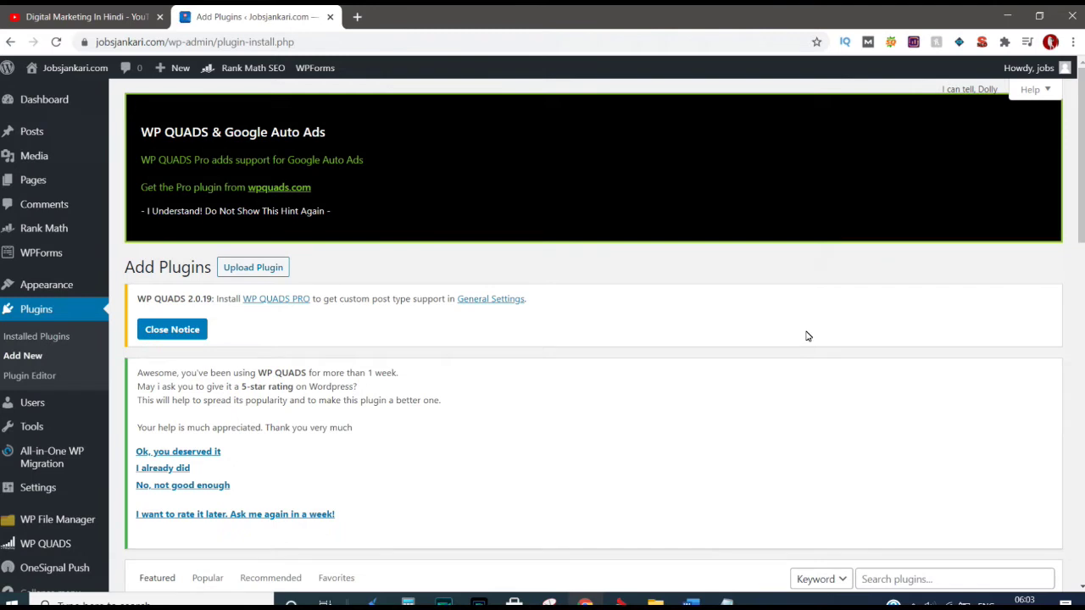
- Search the plugin directory for All-in-One WP Migration using the copied name
scroll(787, 387, down, 1)
scroll(787, 386, down, 3)
click(896, 223)
right_click(903, 223)
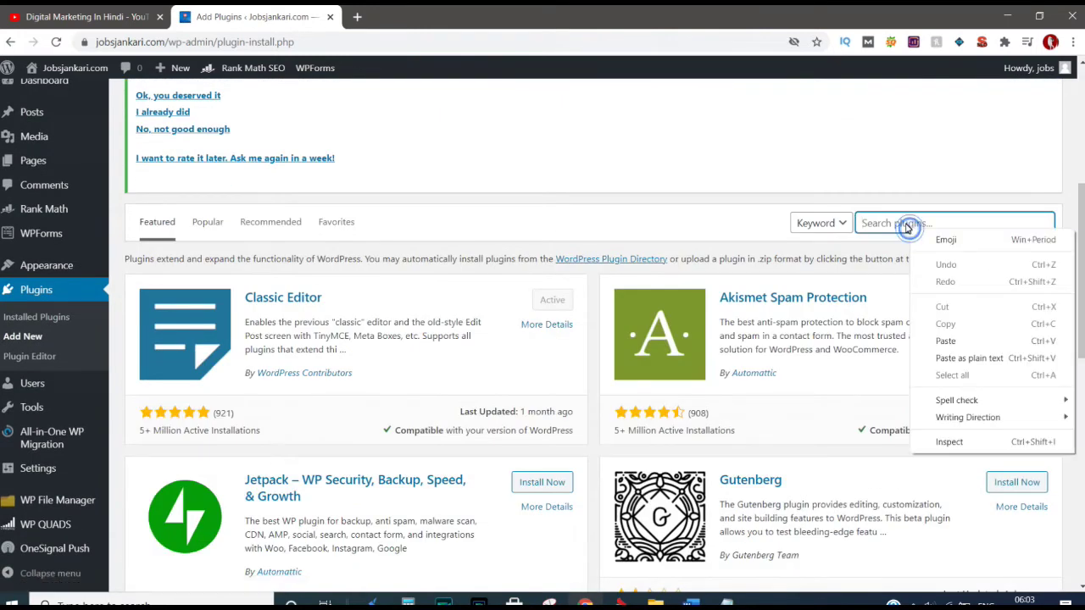
click(905, 223)
right_click(906, 223)
click(952, 351)
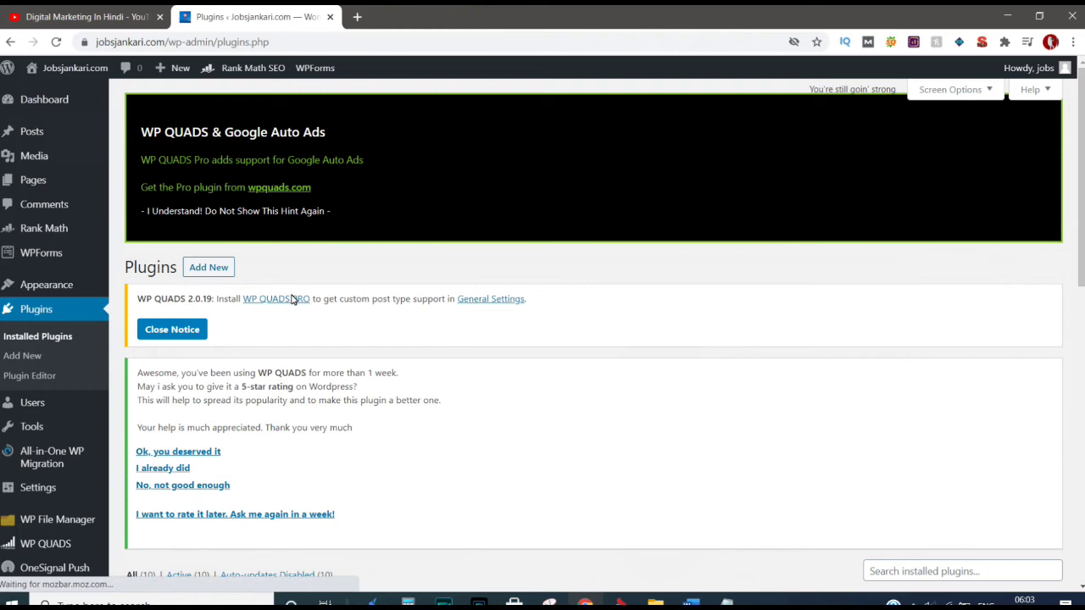
- Open the Export page of All-in-One WP Migration and go to its Export Site section
scroll(293, 300, down, 5)
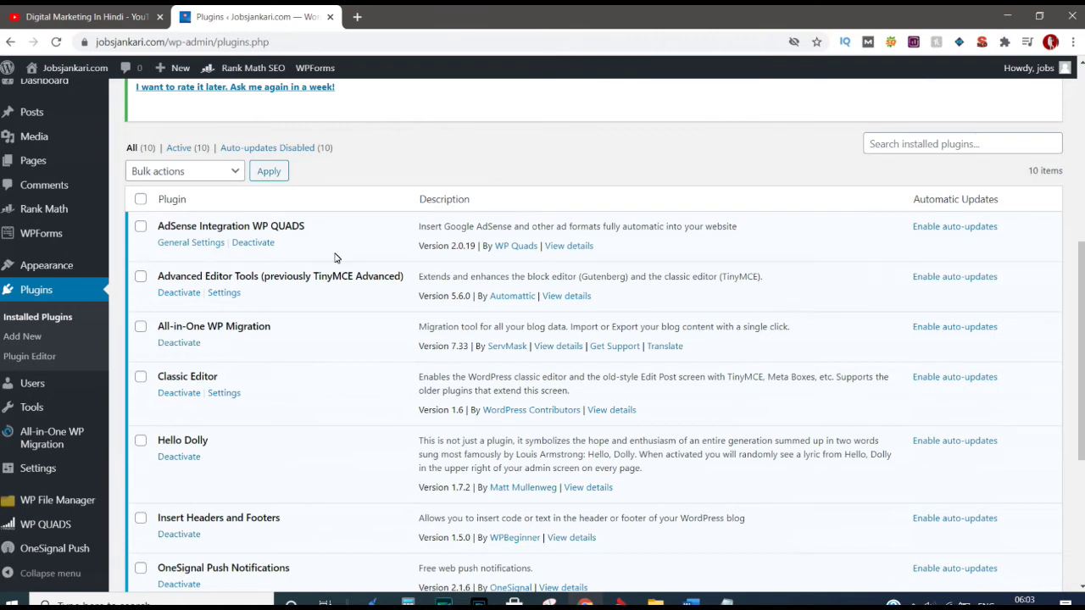
mouse_move(27, 451)
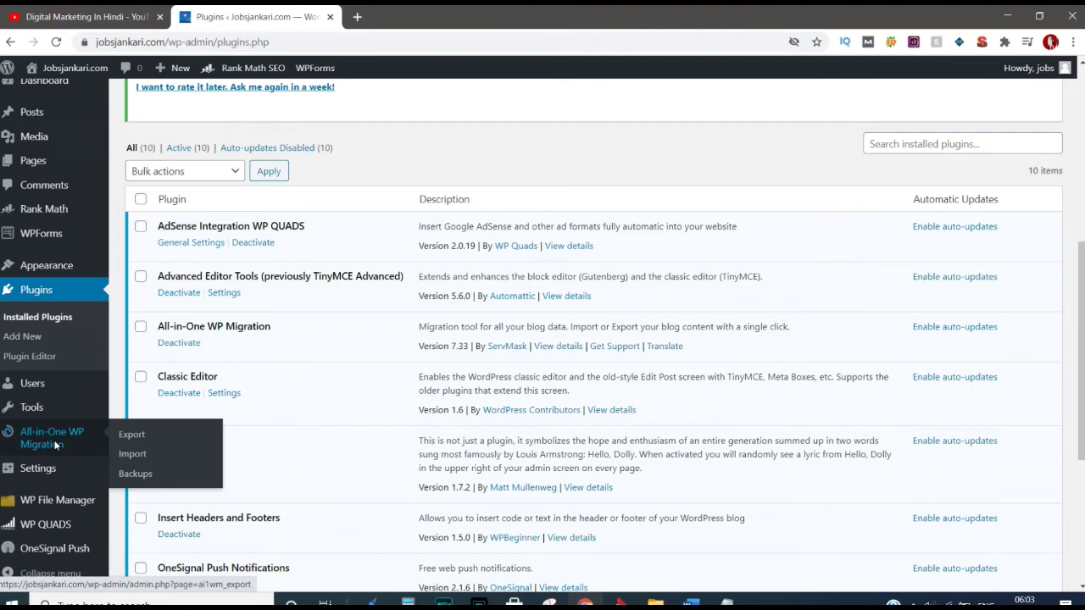
click(139, 437)
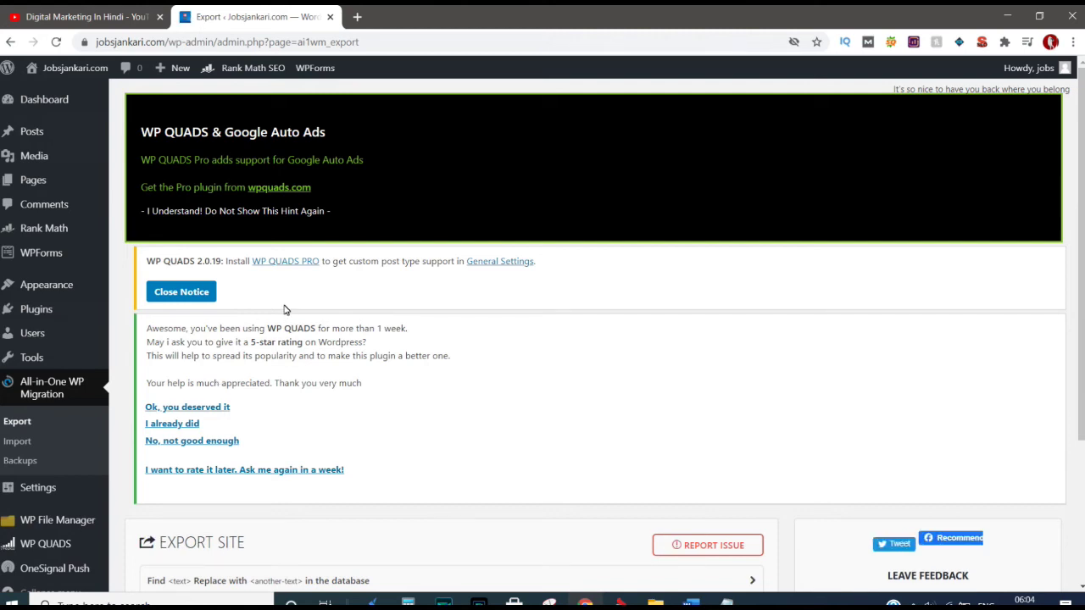
scroll(259, 339, down, 3)
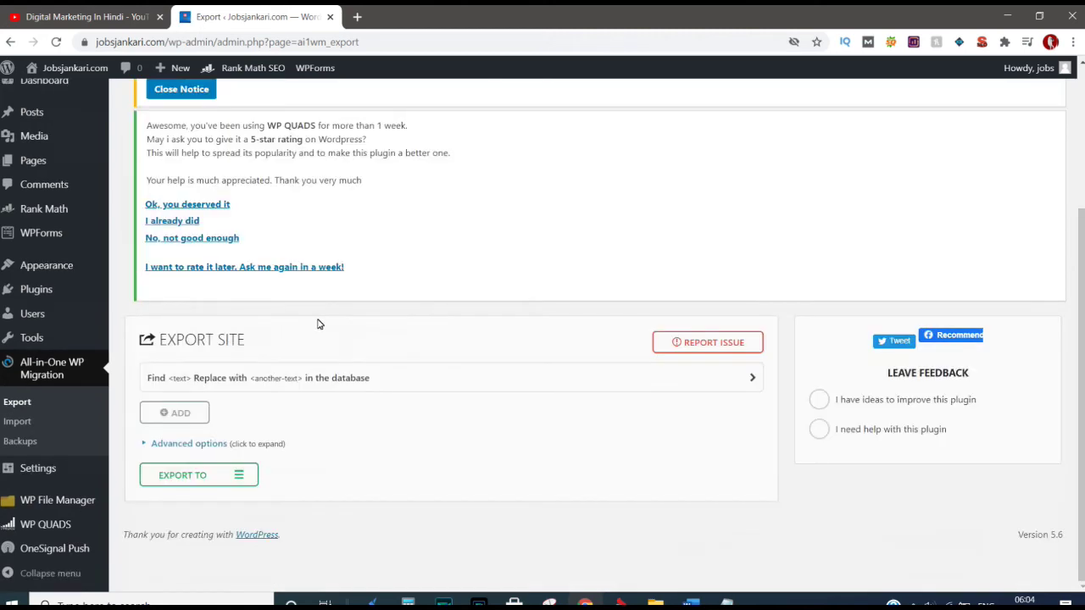
- Export the site to a file, download the resulting backup and close the export dialog
click(241, 476)
scroll(241, 474, down, 2)
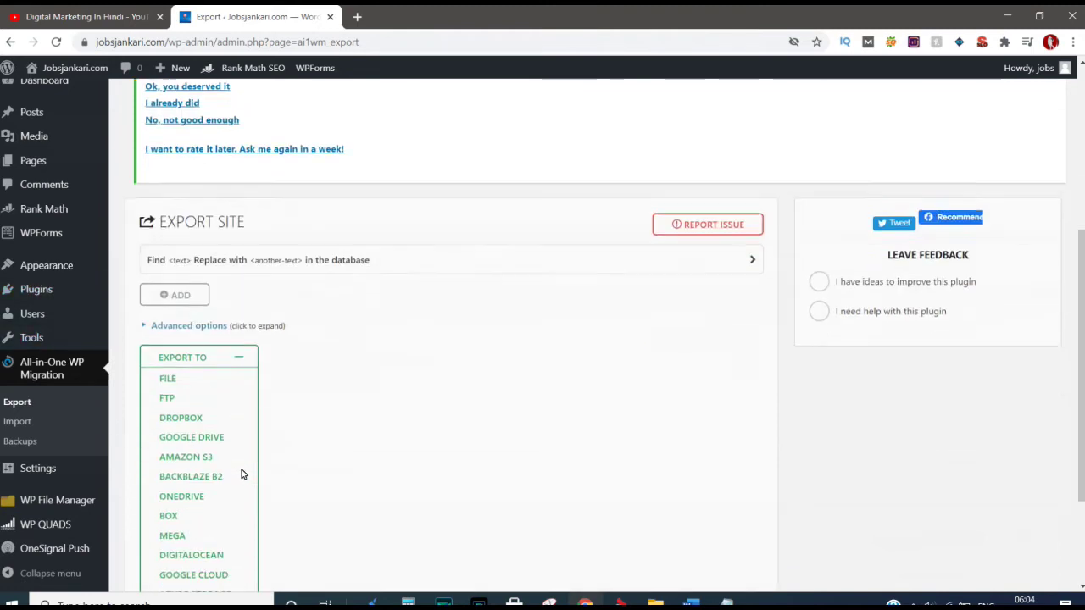
scroll(242, 475, down, 2)
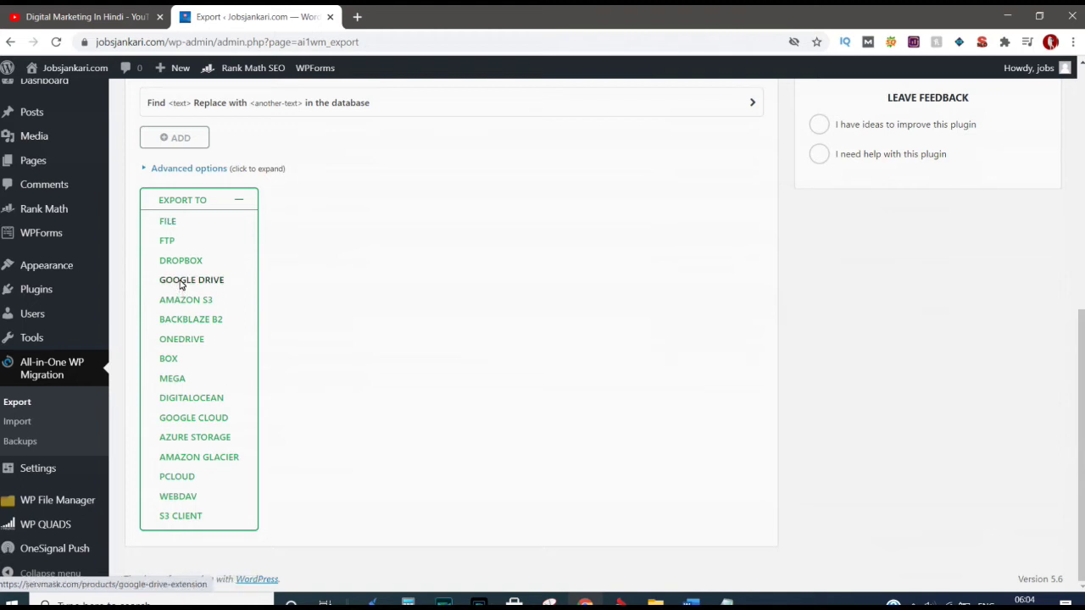
click(167, 222)
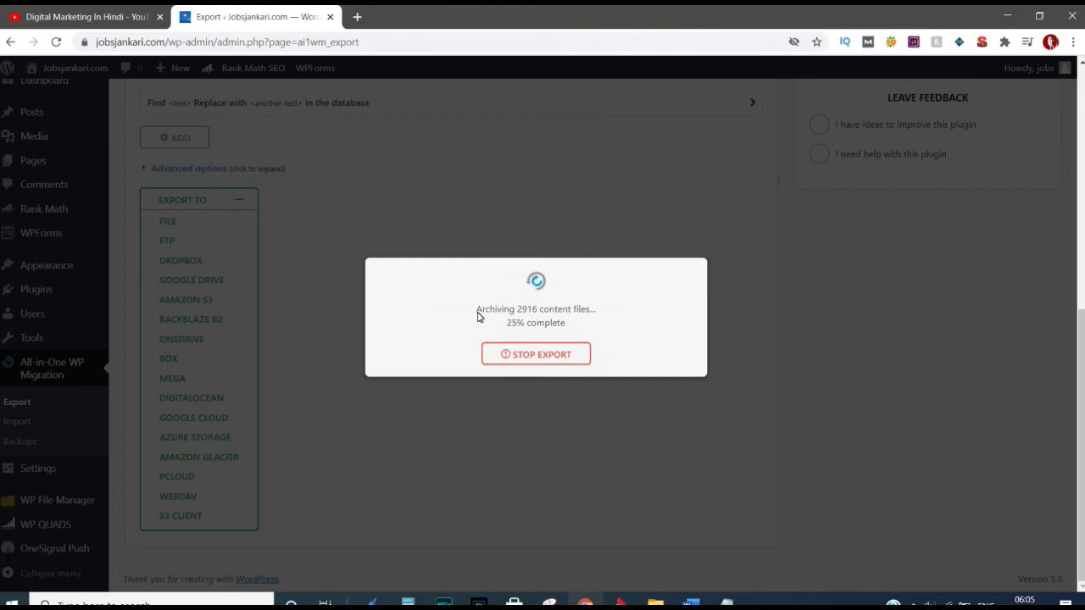
drag(478, 315, 475, 312)
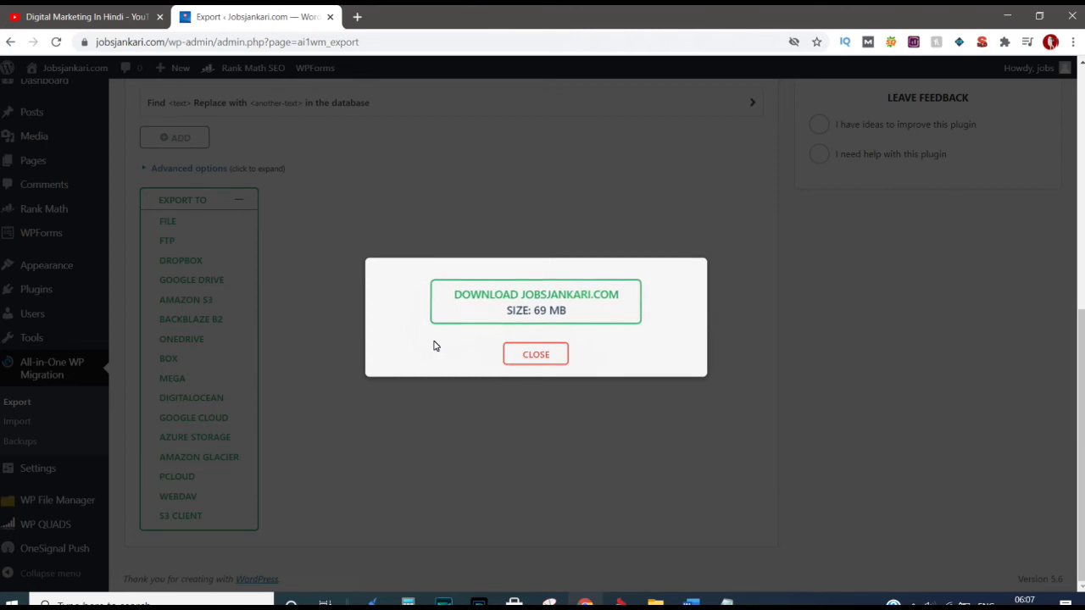
click(523, 297)
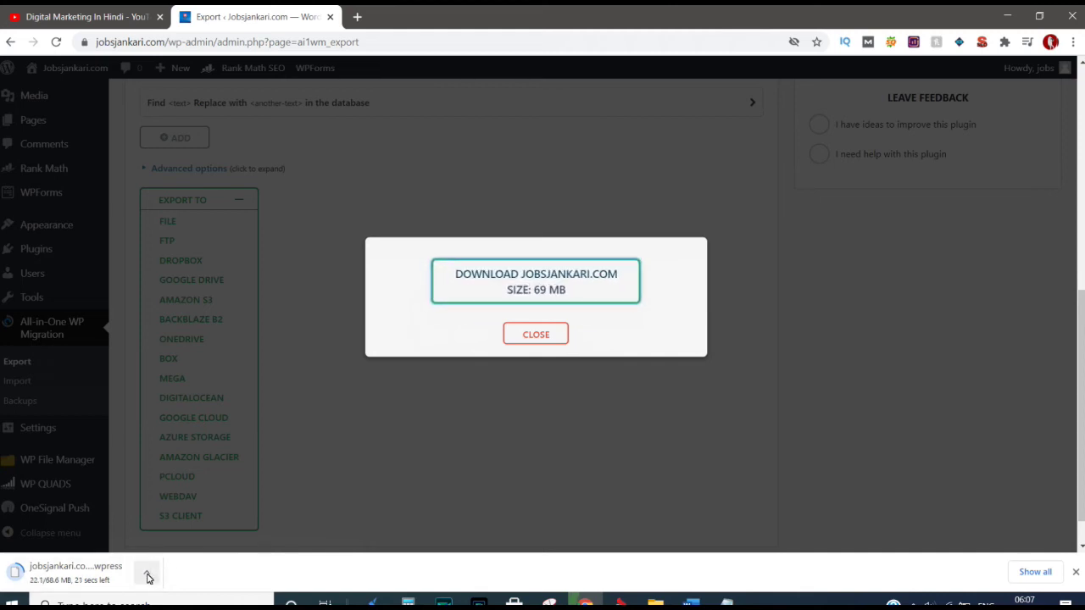
click(536, 335)
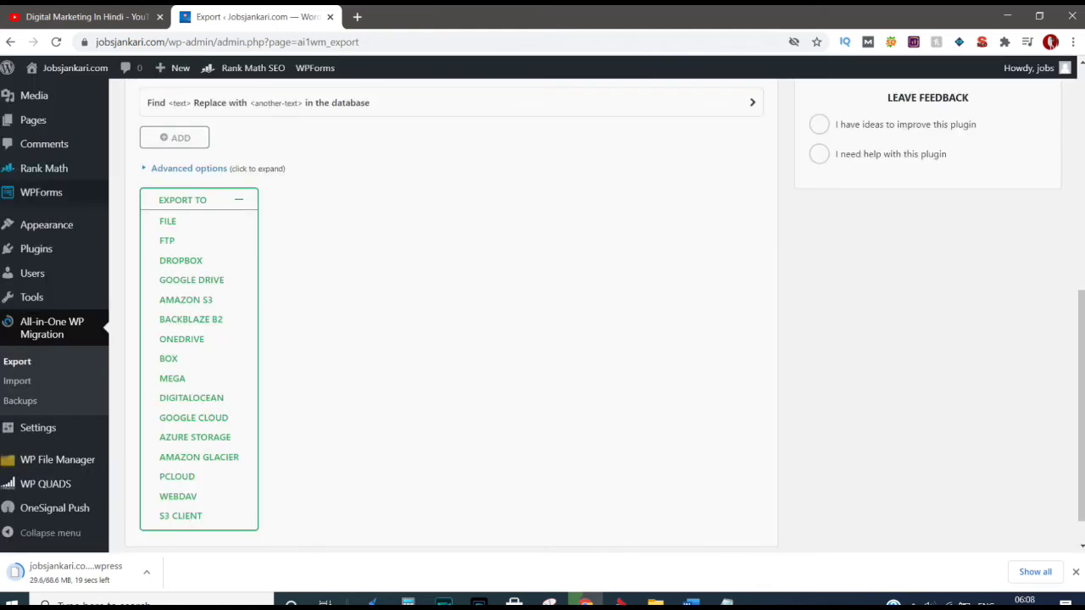
- Open the Import page of All-in-One WP Migration and go to its Import Site section
mouse_move(80, 473)
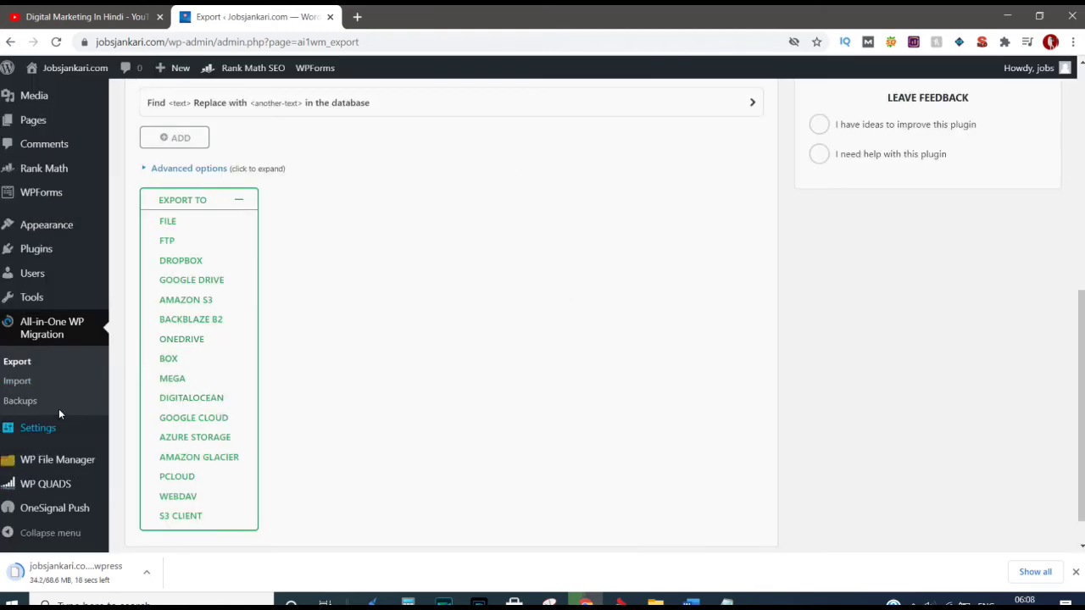
click(13, 382)
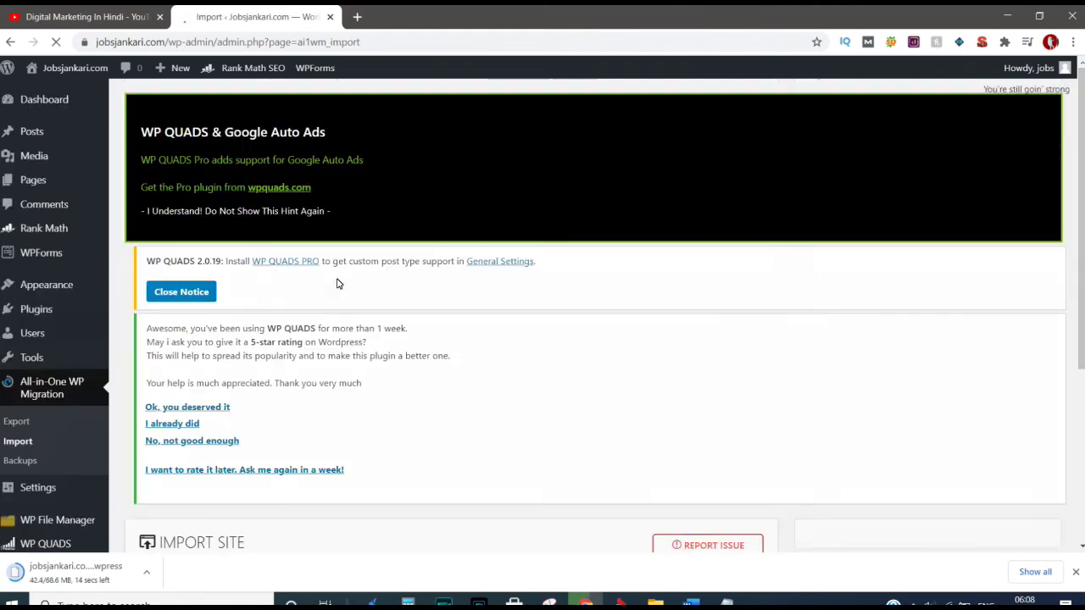
scroll(297, 344, down, 3)
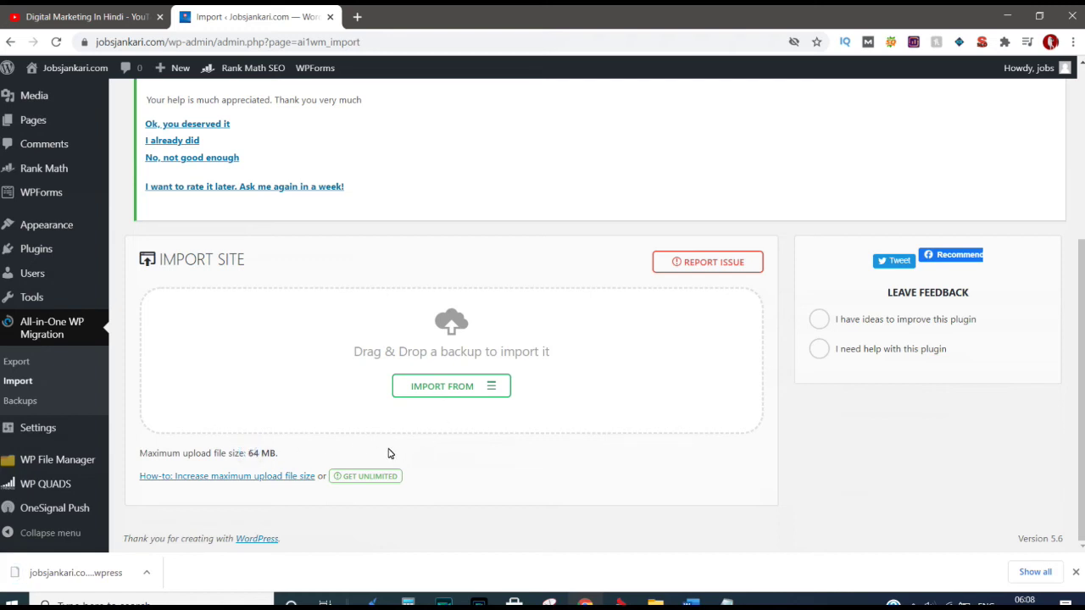
- Open the offer for unlimited upload size and download the Basic import extension for sites under 512MB
click(365, 476)
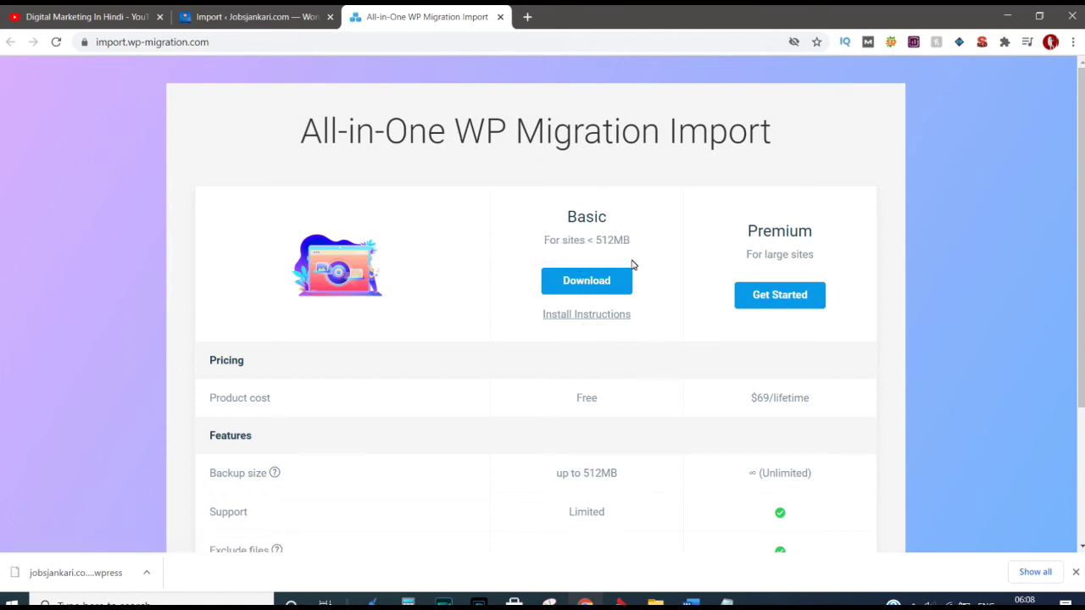
drag(591, 239, 647, 245)
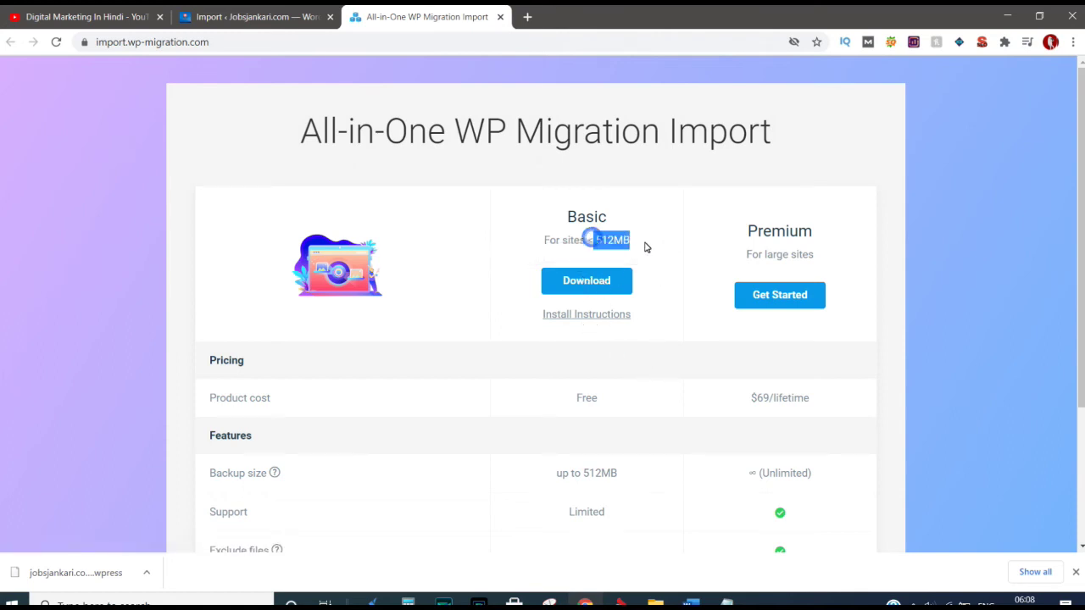
click(585, 281)
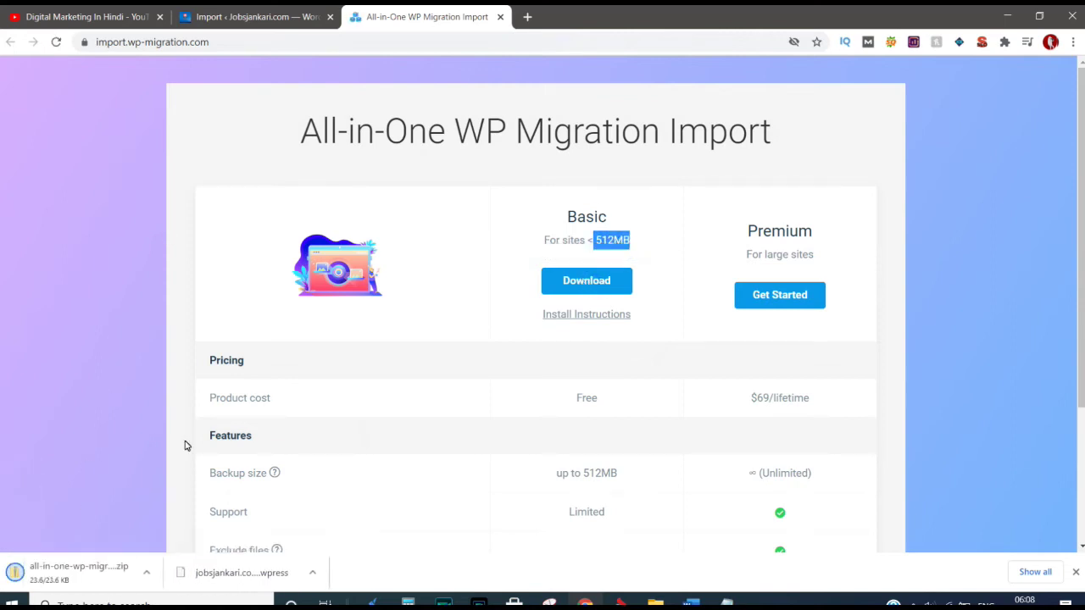
- View the downloaded extension archive's contents, close it and return to the site's Import page
click(144, 571)
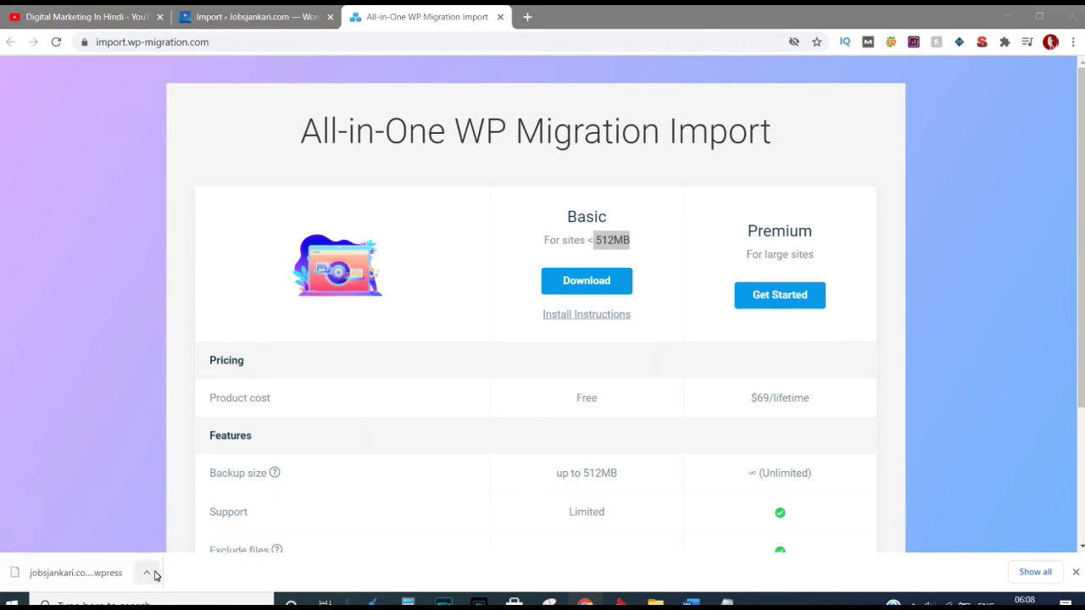
click(246, 11)
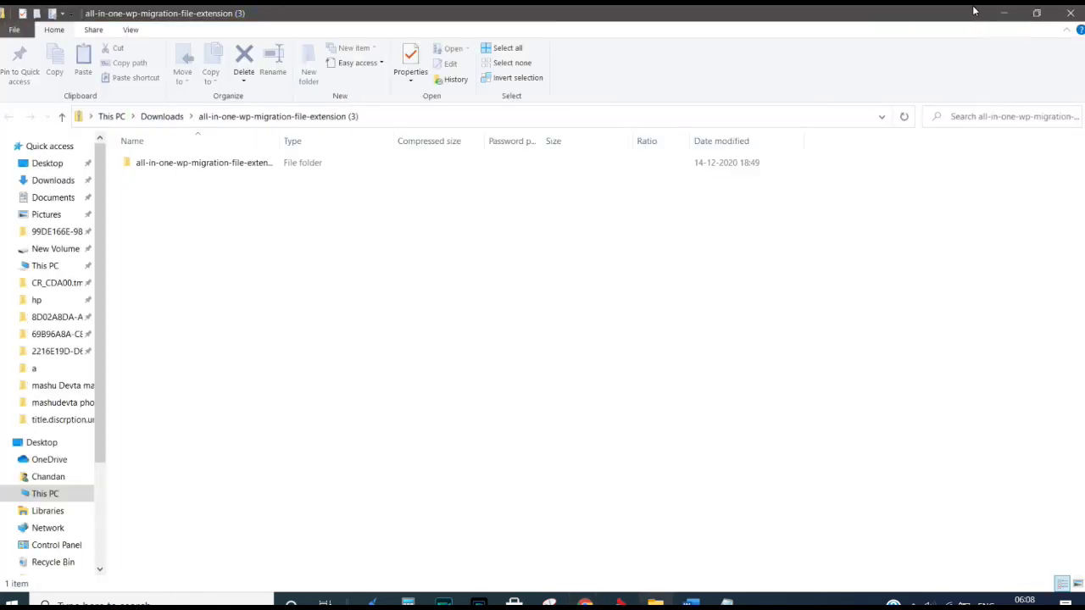
click(1071, 12)
scroll(174, 342, up, 3)
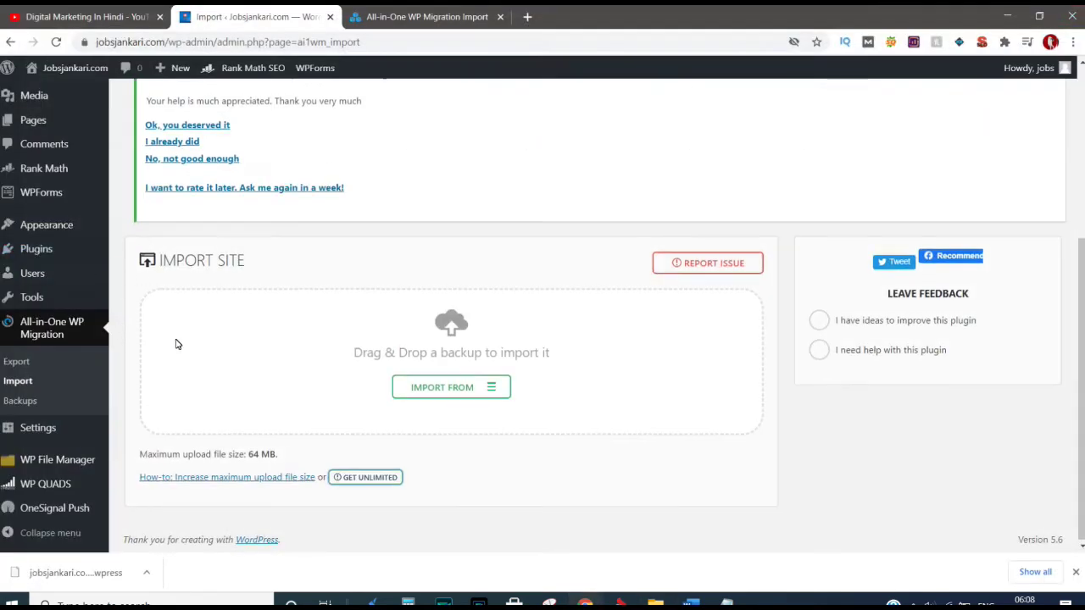
- Go to the page for adding new plugins and open its form for uploading a .zip plugin
scroll(179, 342, up, 1)
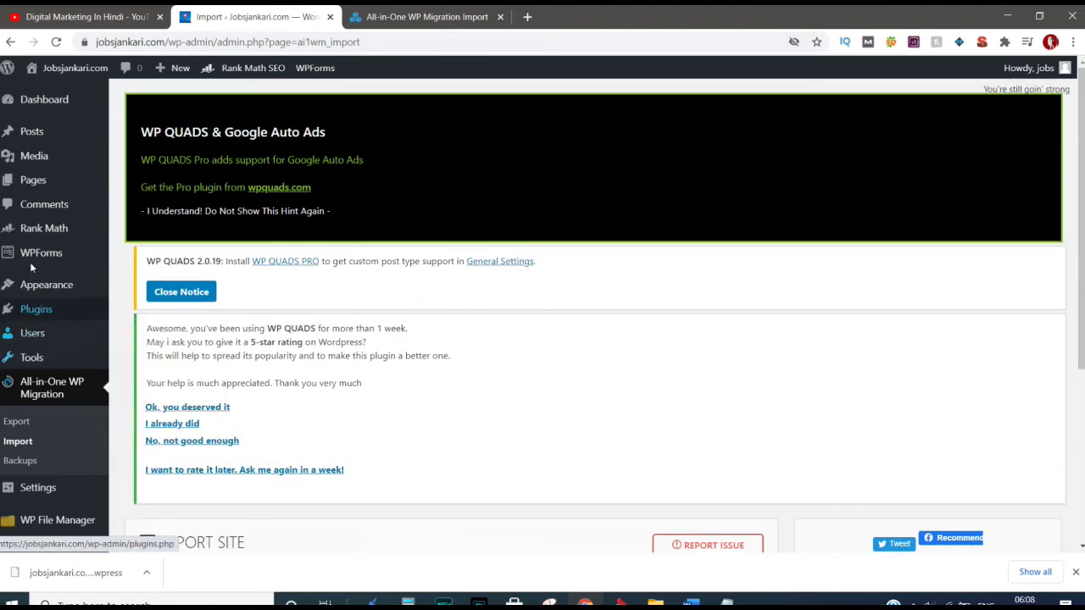
mouse_move(100, 306)
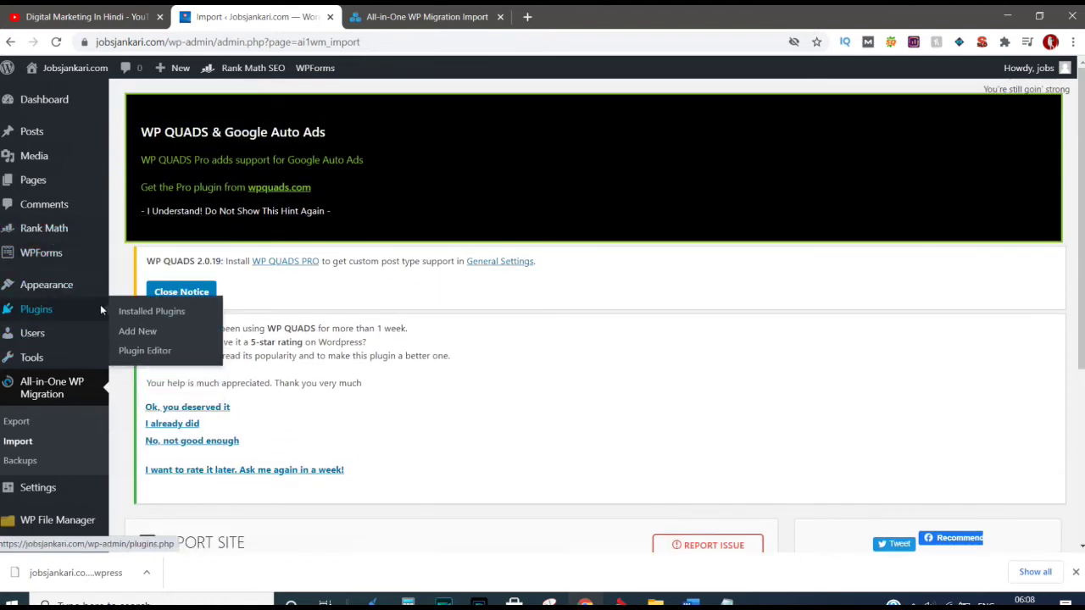
click(140, 332)
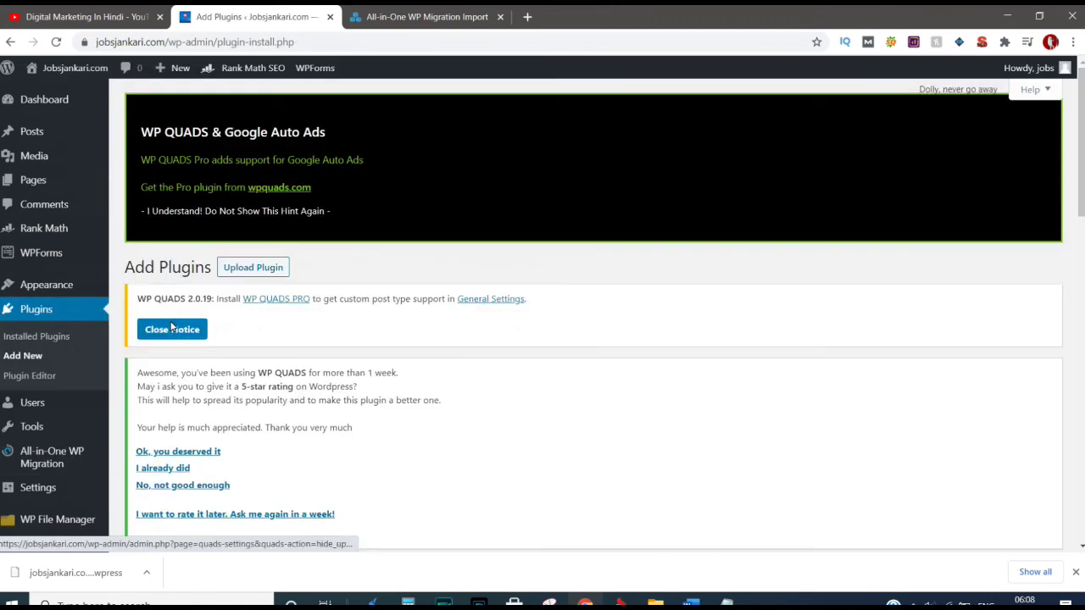
click(250, 267)
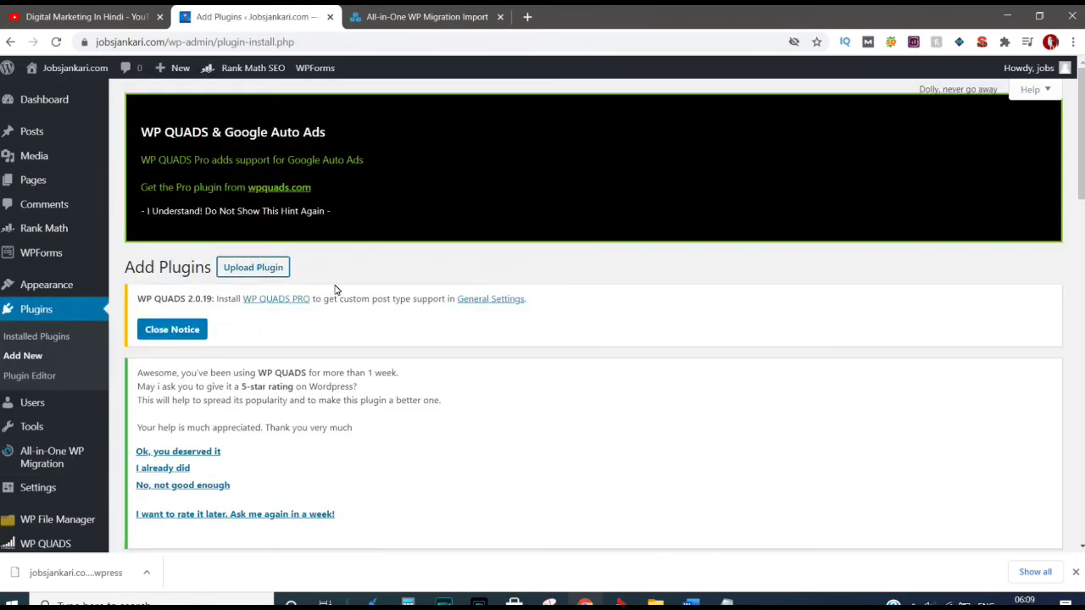
scroll(453, 300, down, 3)
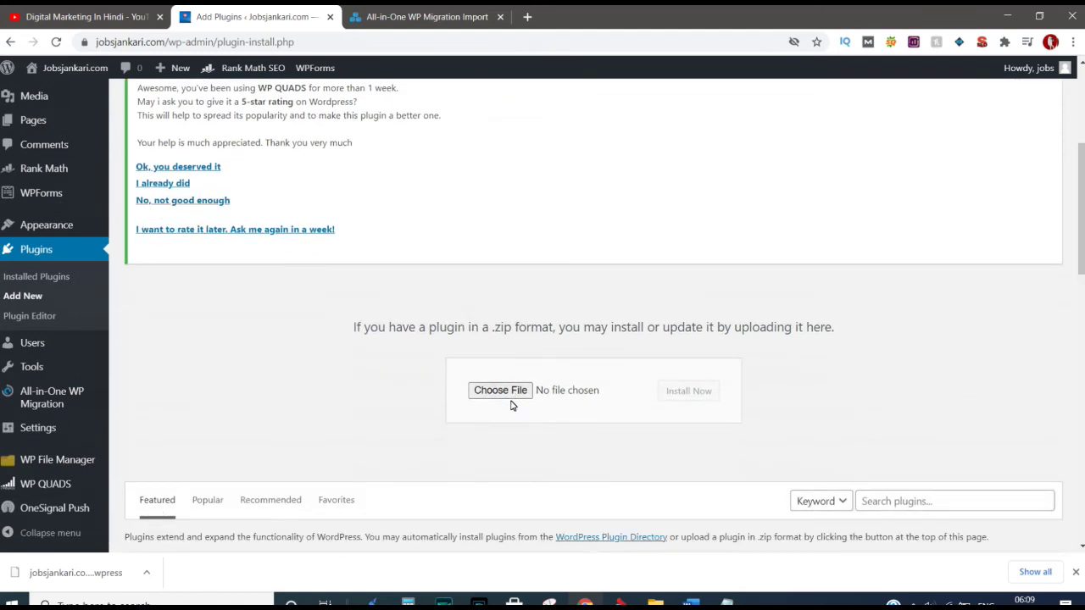
- Choose the archive all-in-one-wp-migration-file-extension (3) from the Downloads folder as the plugin to upload
click(496, 395)
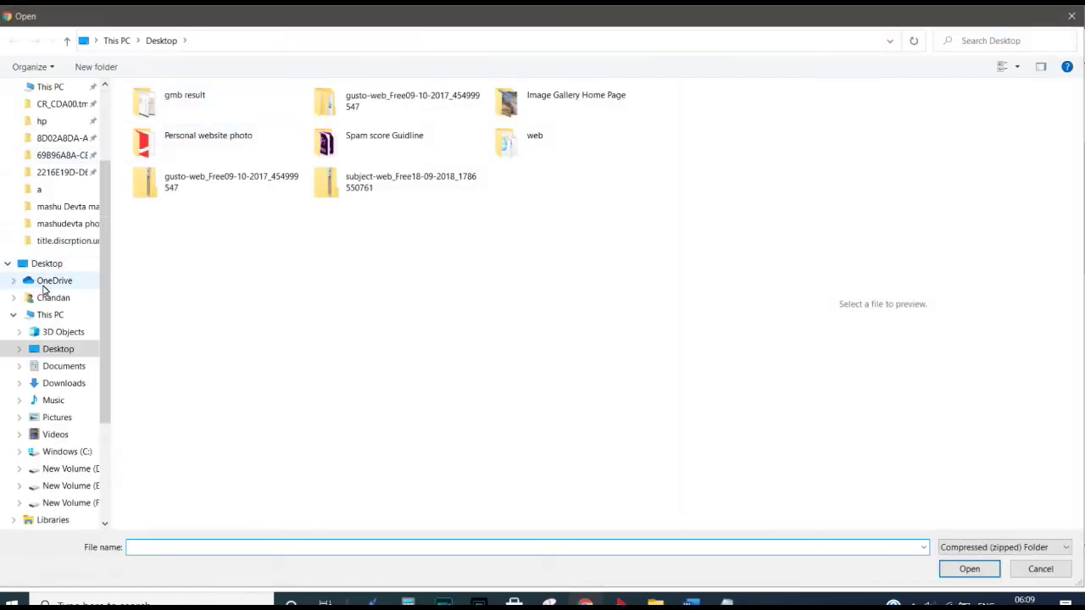
click(63, 383)
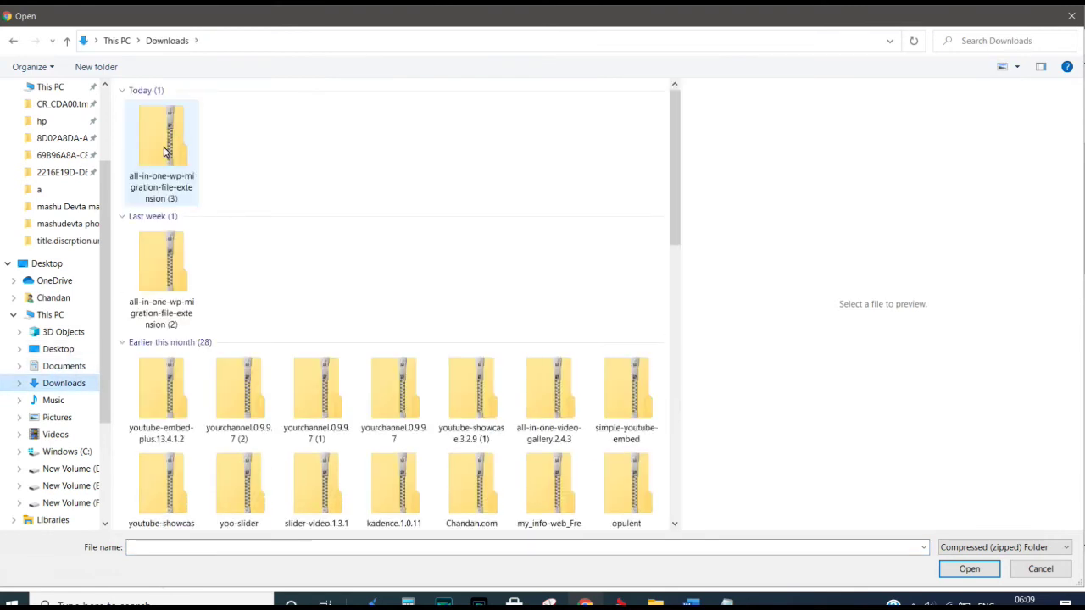
click(174, 129)
click(943, 564)
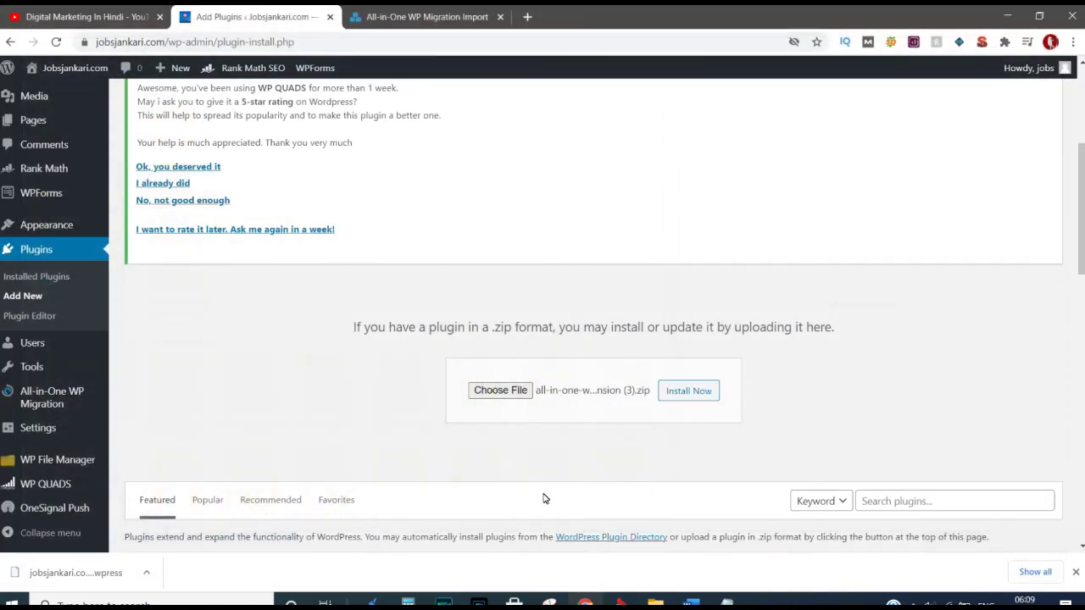
- Install the uploaded extension plugin and activate it
click(689, 392)
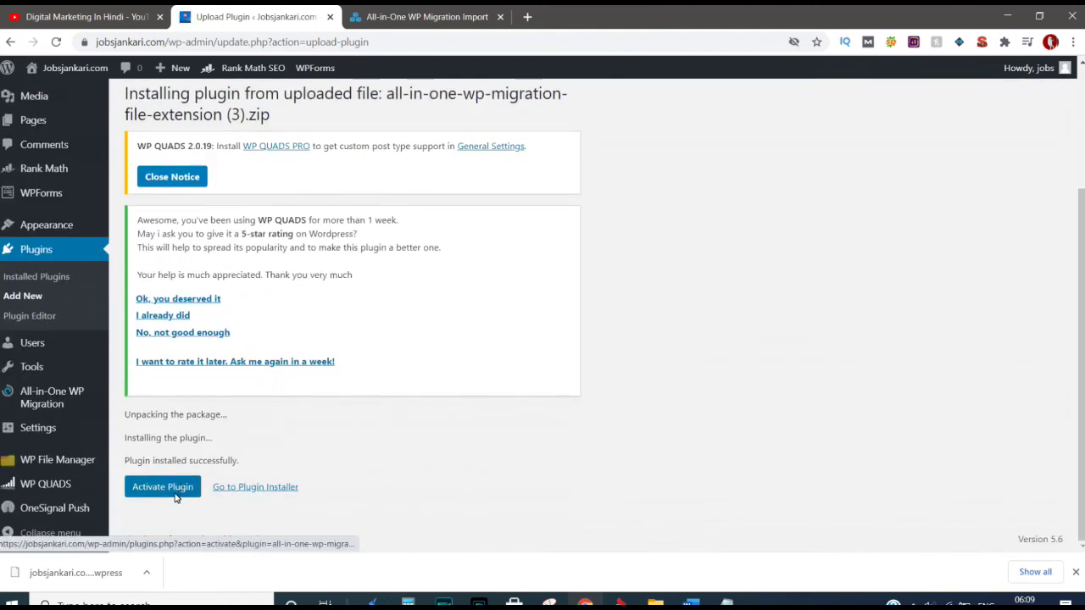
click(159, 493)
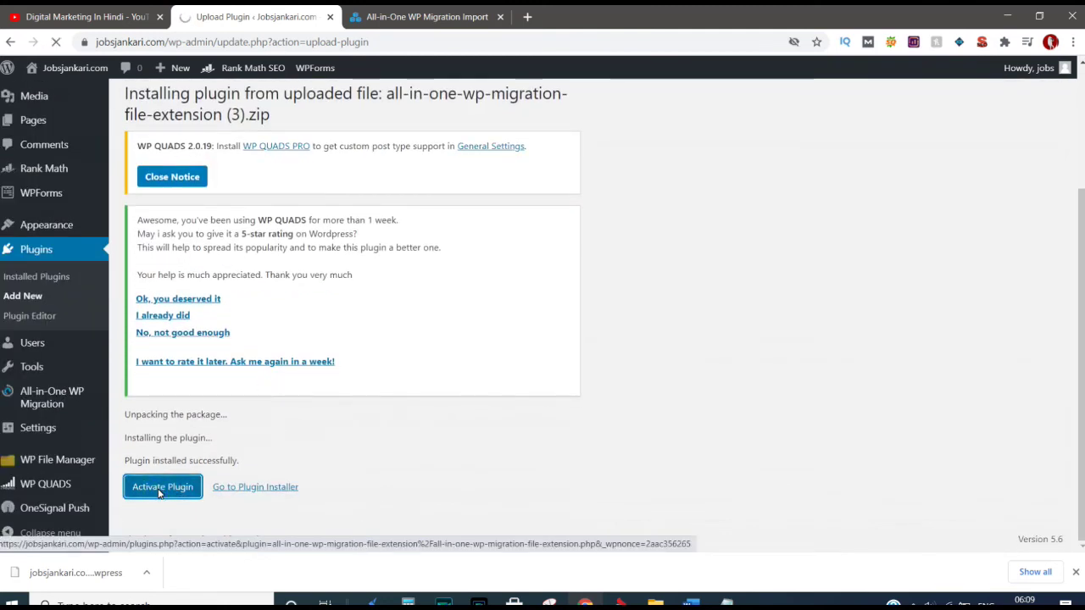
scroll(222, 446, down, 4)
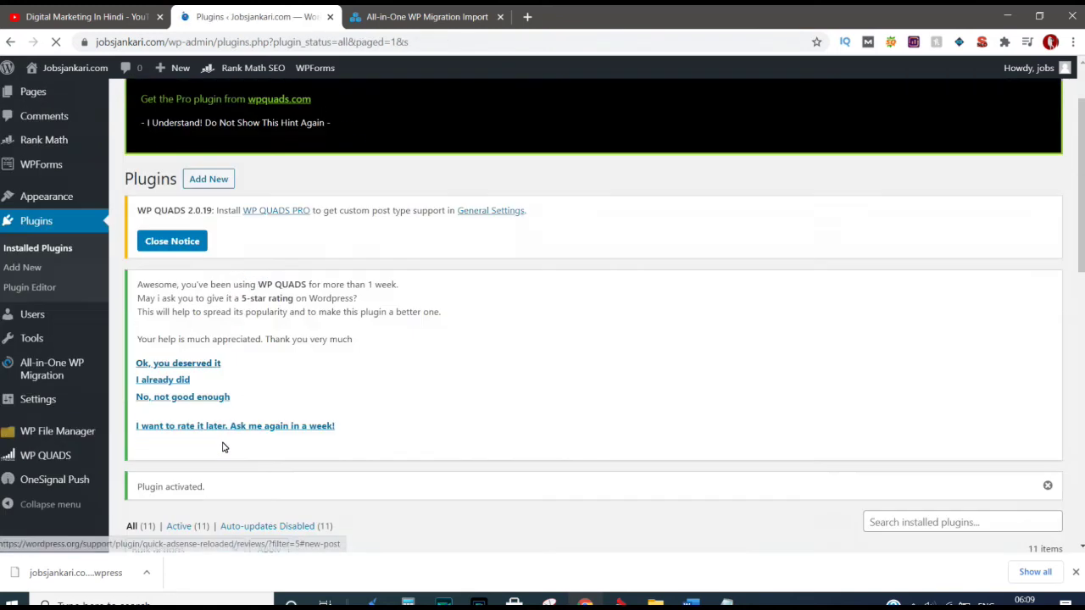
scroll(297, 402, down, 2)
- Return to the Import page of All-in-One WP Migration and examine the maximum upload file size under Import Site
mouse_move(51, 396)
click(132, 415)
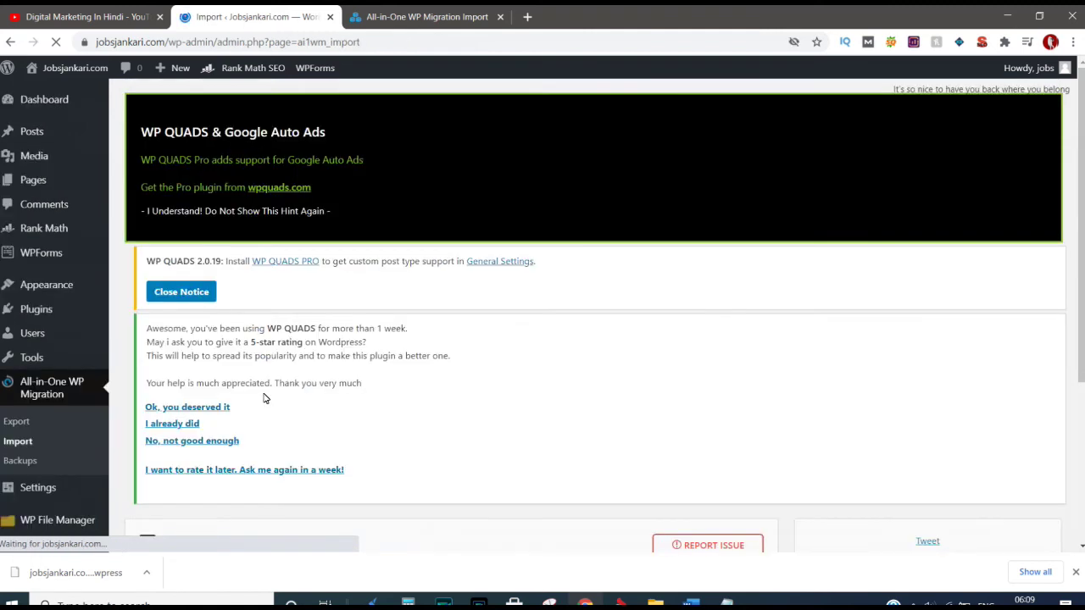
scroll(262, 403, down, 3)
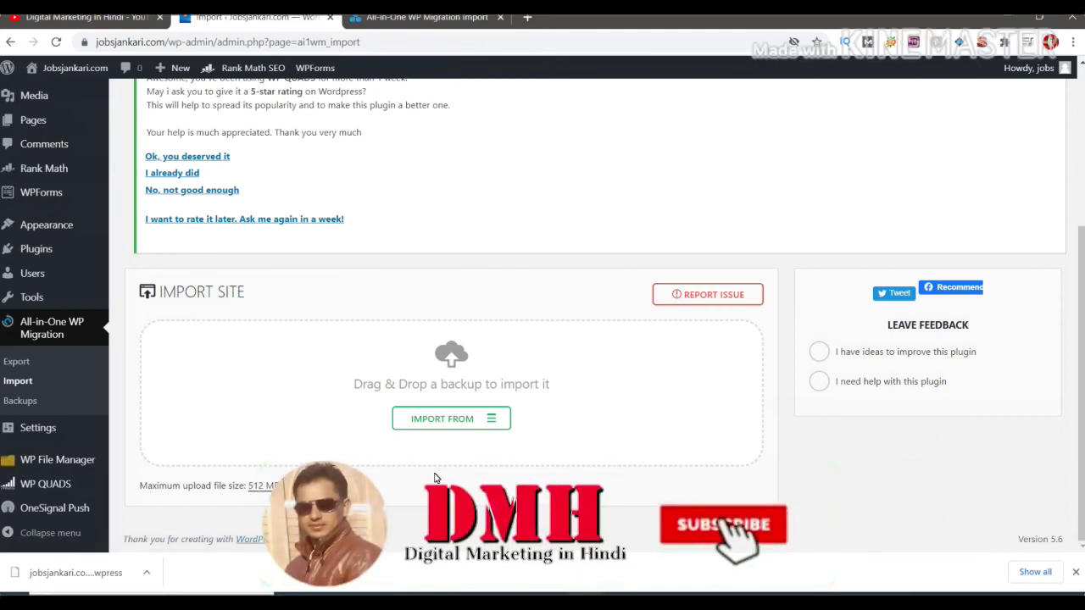
click(445, 422)
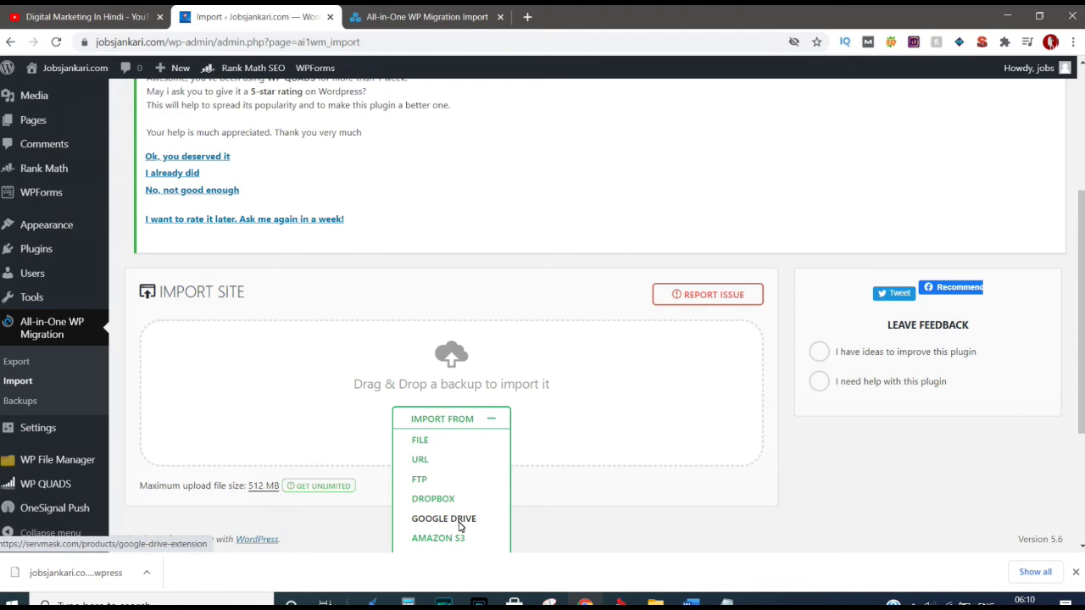
click(418, 441)
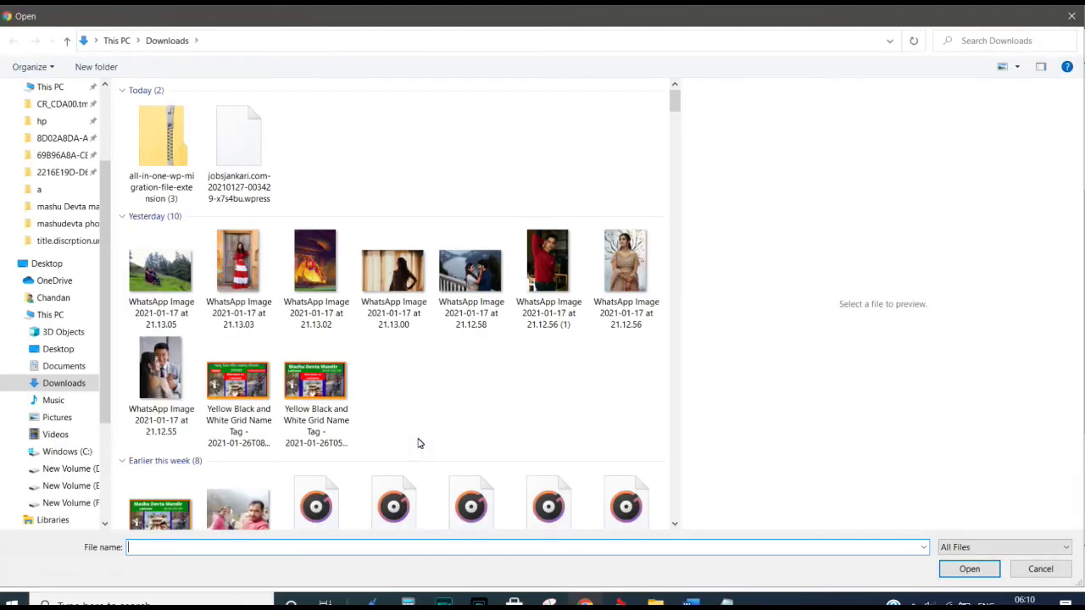
click(250, 179)
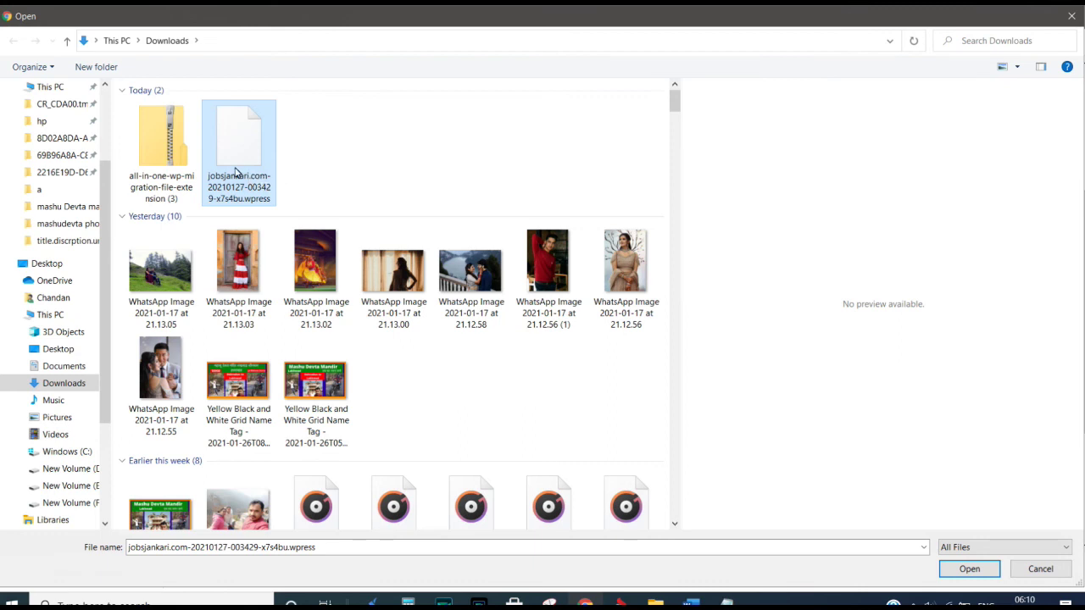
click(1071, 16)
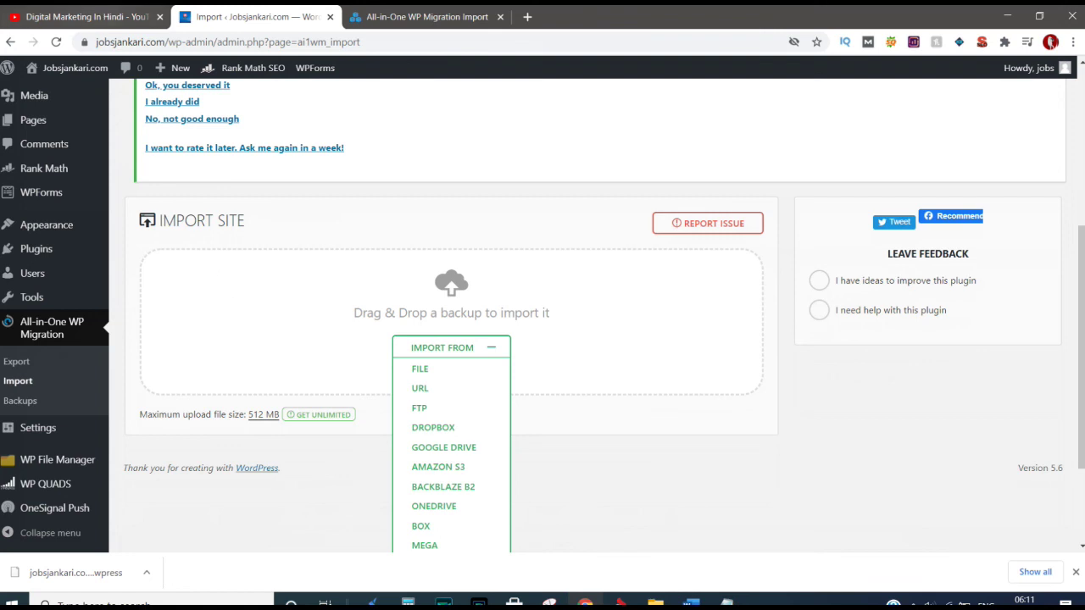
- Switch to the Digital Marketing In Hindi channel page on YouTube
click(101, 13)
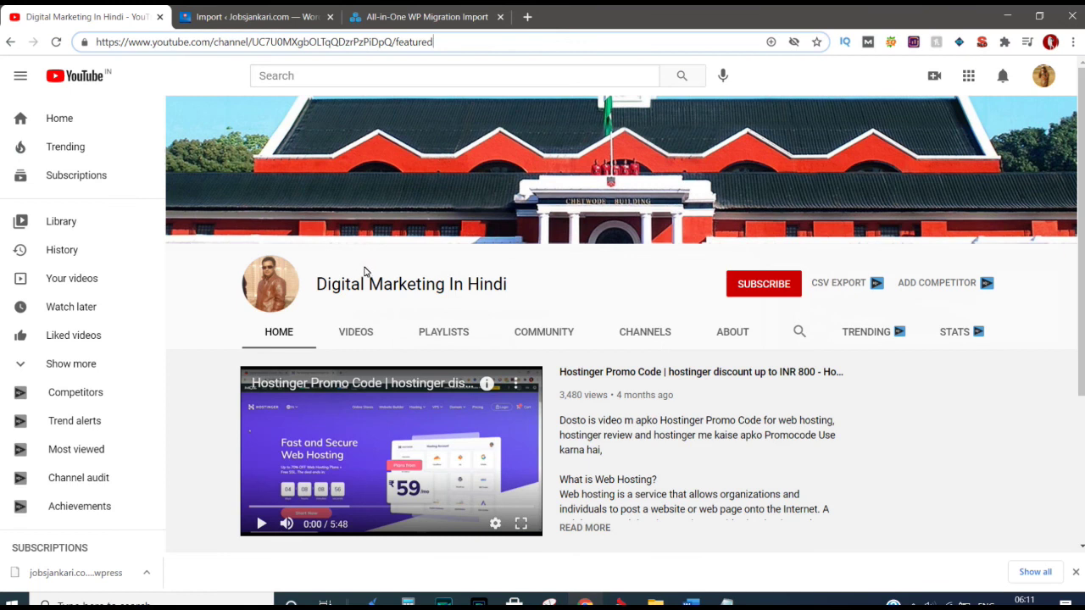